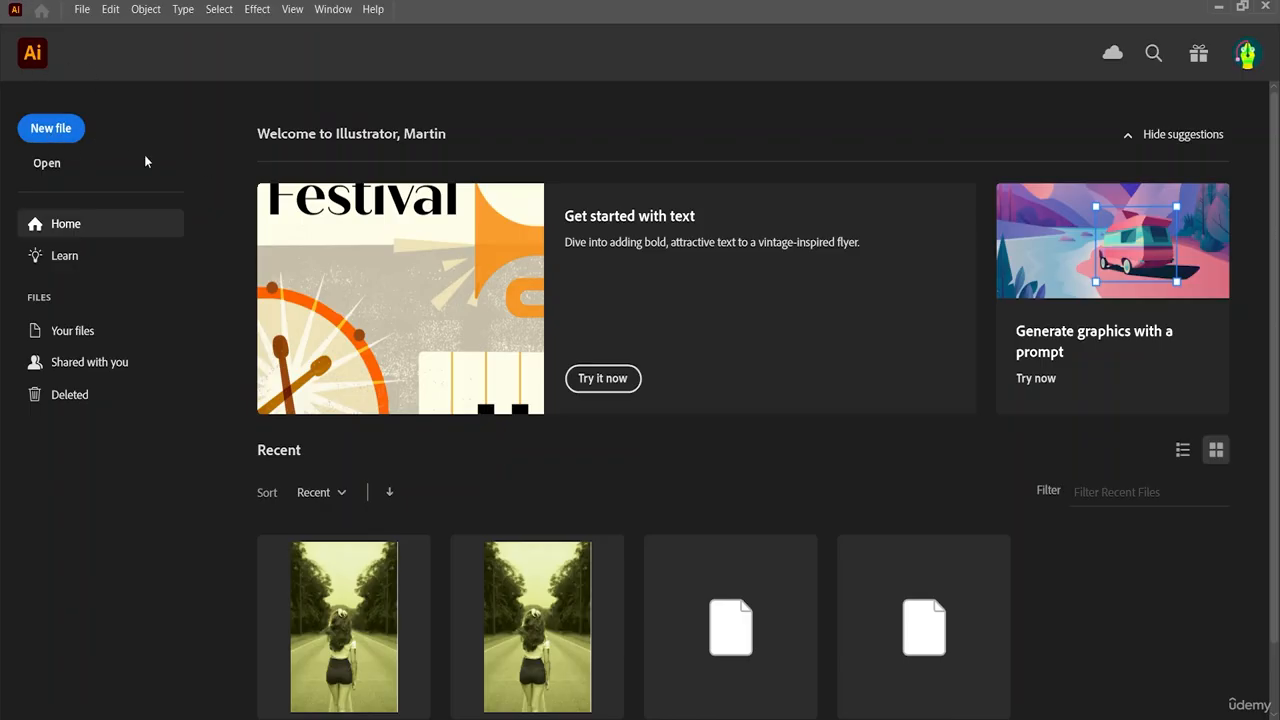
# - Open the image file pexels-alan-cabello-990349 from the photo editing folder
pyautogui.click(47, 164)
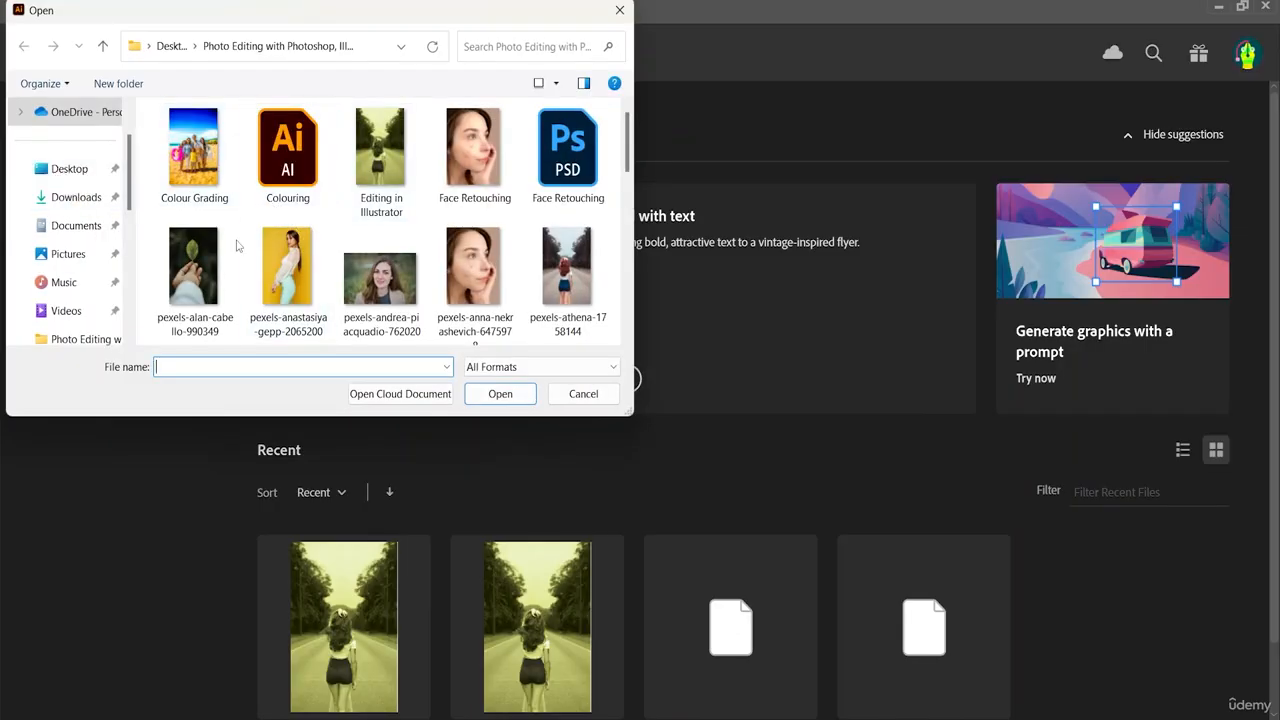
pyautogui.doubleClick(204, 272)
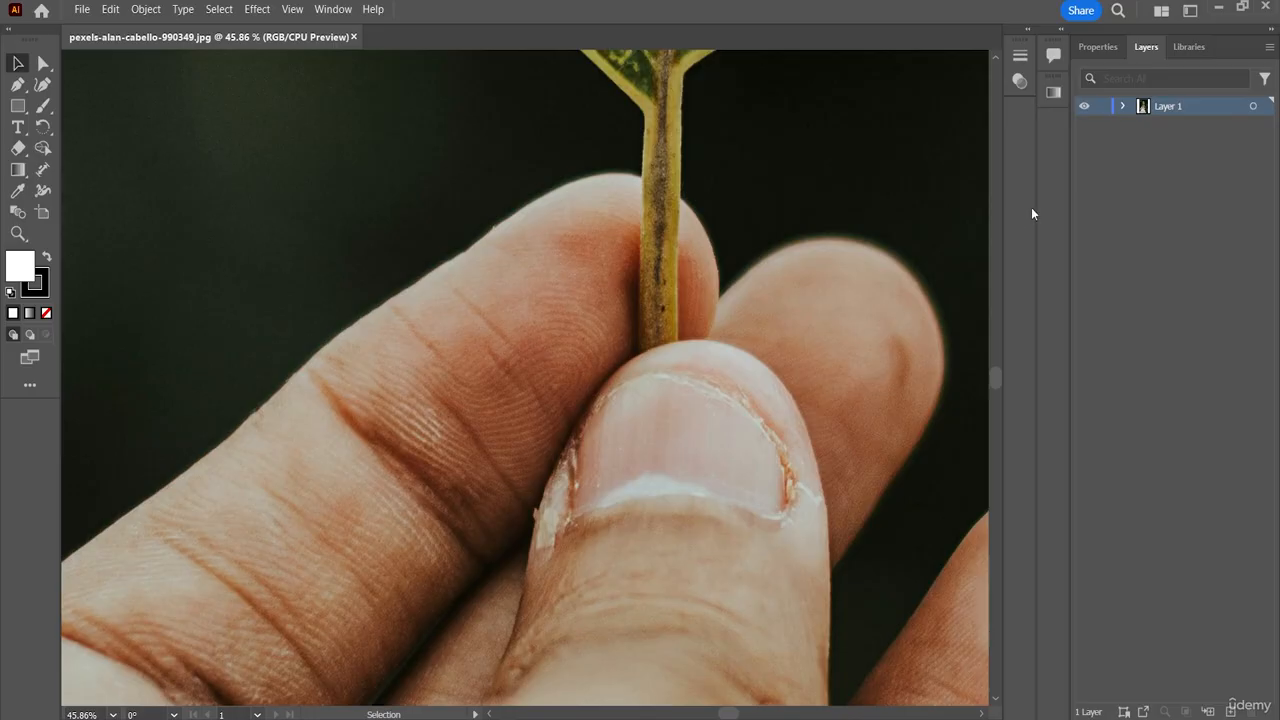
# - Scale the leaf photo down proportionally and move it over the artboard, horizontally centred with its upper edge at the artboard's upper edge
pyautogui.hotkey('ctrl', '-')
pyautogui.hotkey('ctrl', '-')
pyautogui.hotkey('ctrl', '-')
pyautogui.hotkey('ctrl', '-')
pyautogui.hotkey('ctrl', '-')
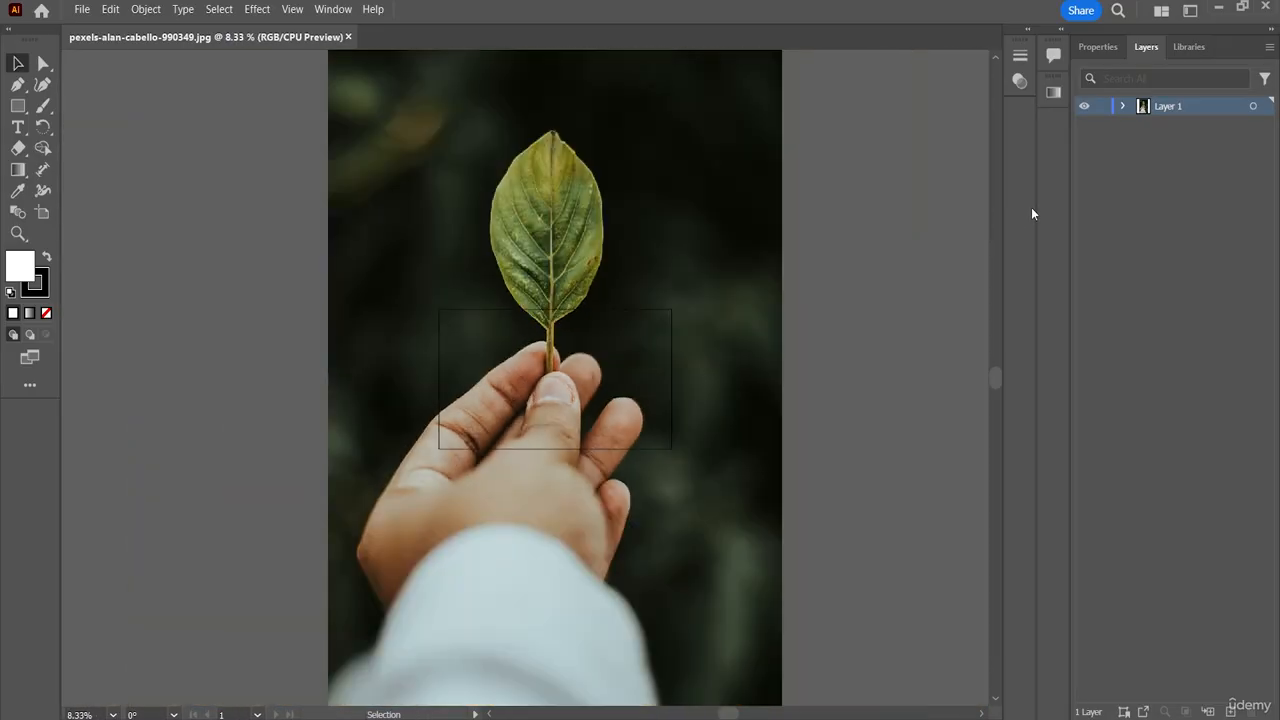
pyautogui.hotkey('ctrl', '-')
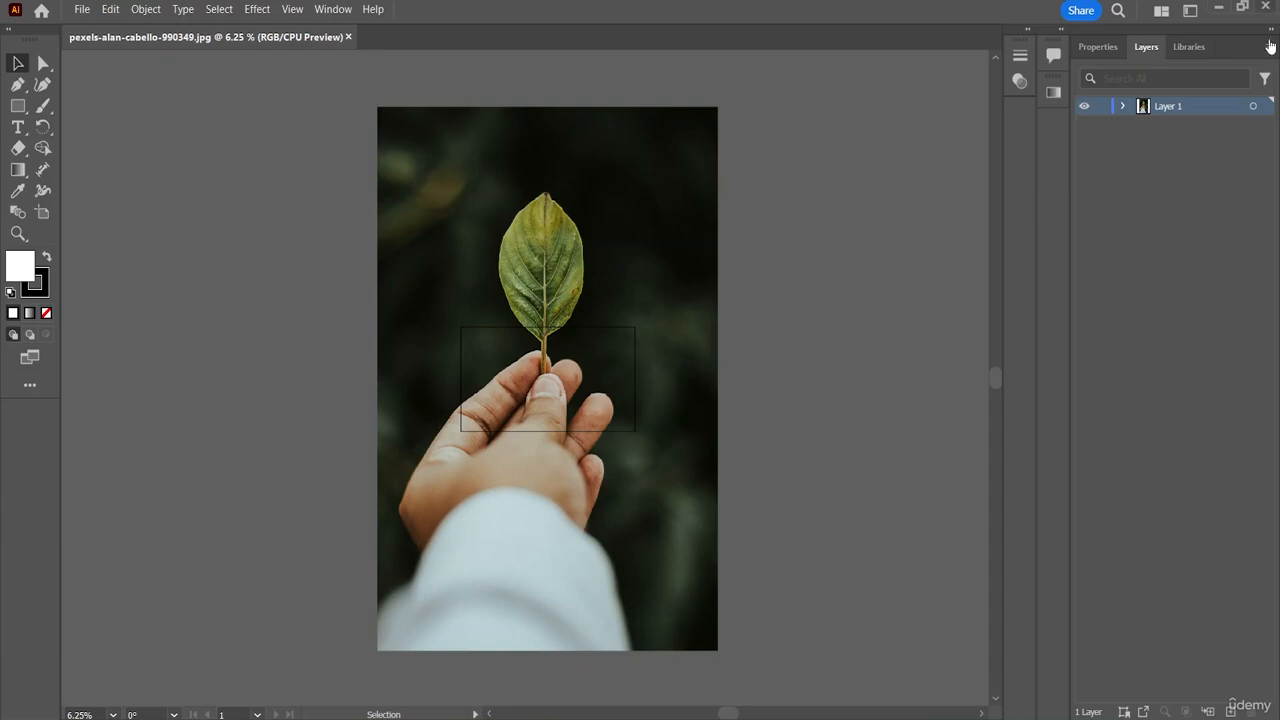
pyautogui.doubleClick(714, 636)
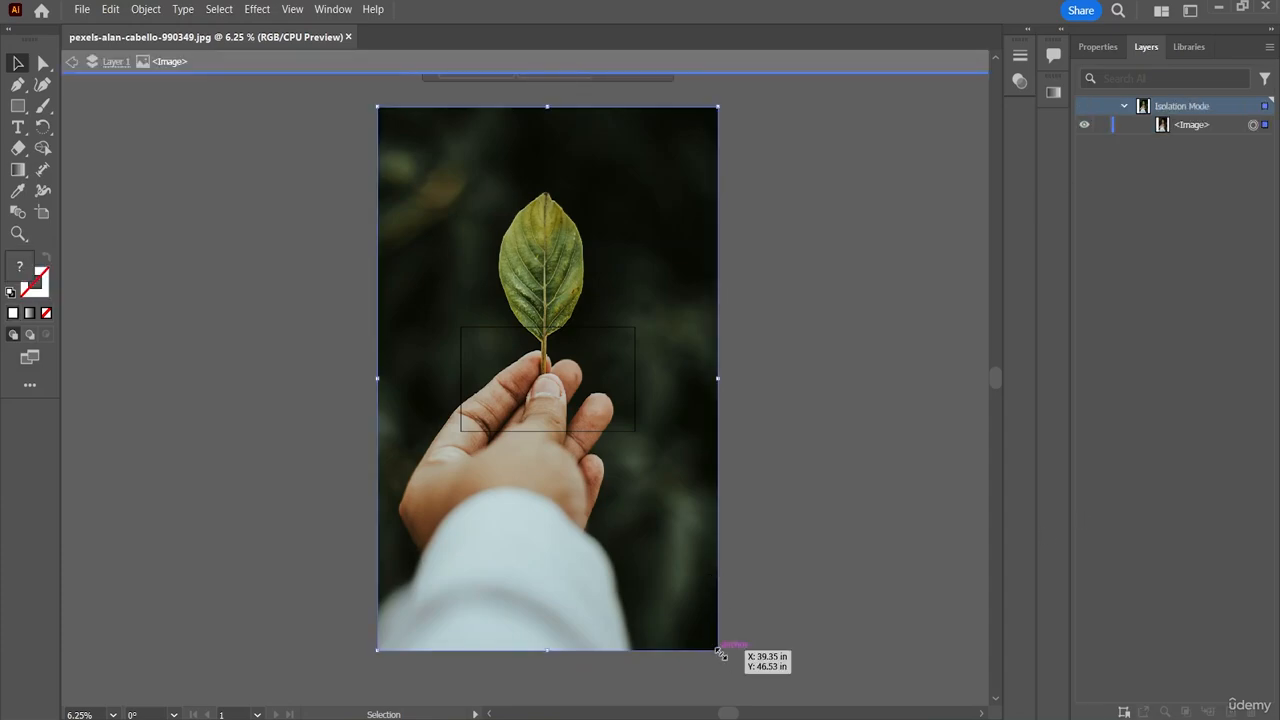
pyautogui.moveTo(718, 650); pyautogui.dragTo(513, 347)
pyautogui.moveTo(453, 197); pyautogui.dragTo(561, 416)
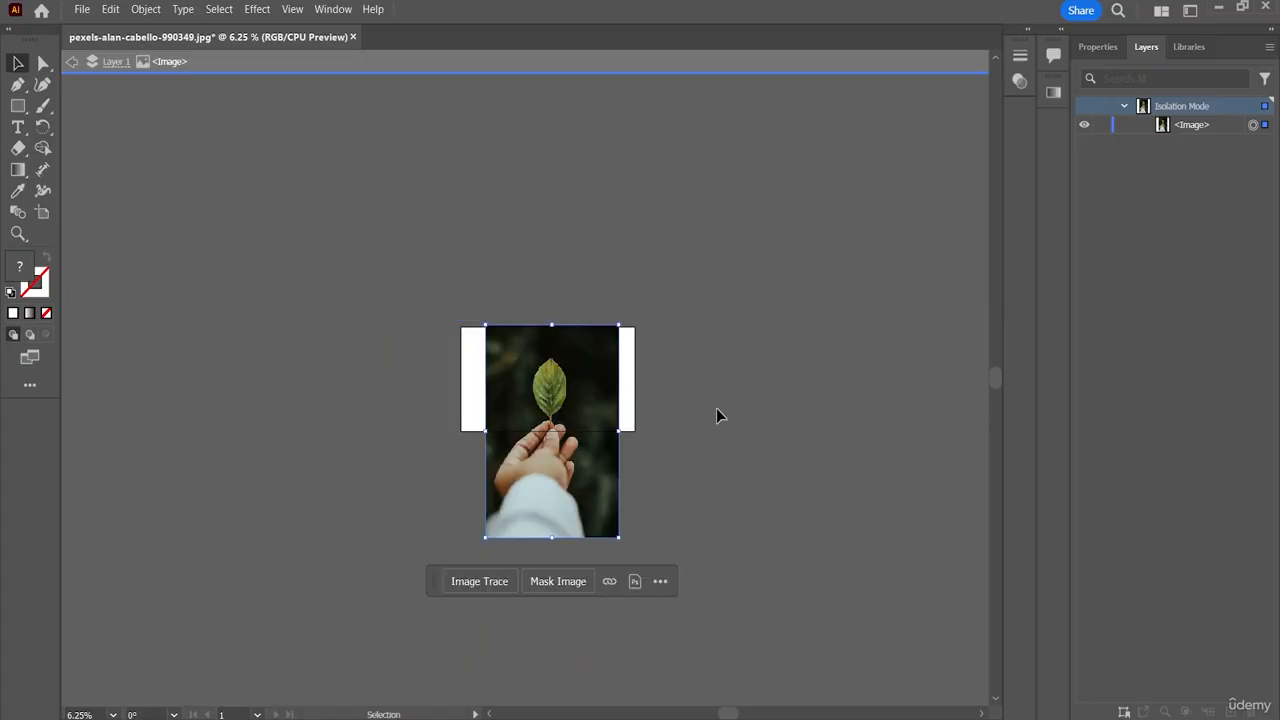
# - Deselect the photo and exit isolation mode
pyautogui.press('a')
pyautogui.hotkey('ctrl', '+')
pyautogui.hotkey('ctrl', '+')
pyautogui.hotkey('ctrl', '+')
pyautogui.hotkey('ctrl', '+')
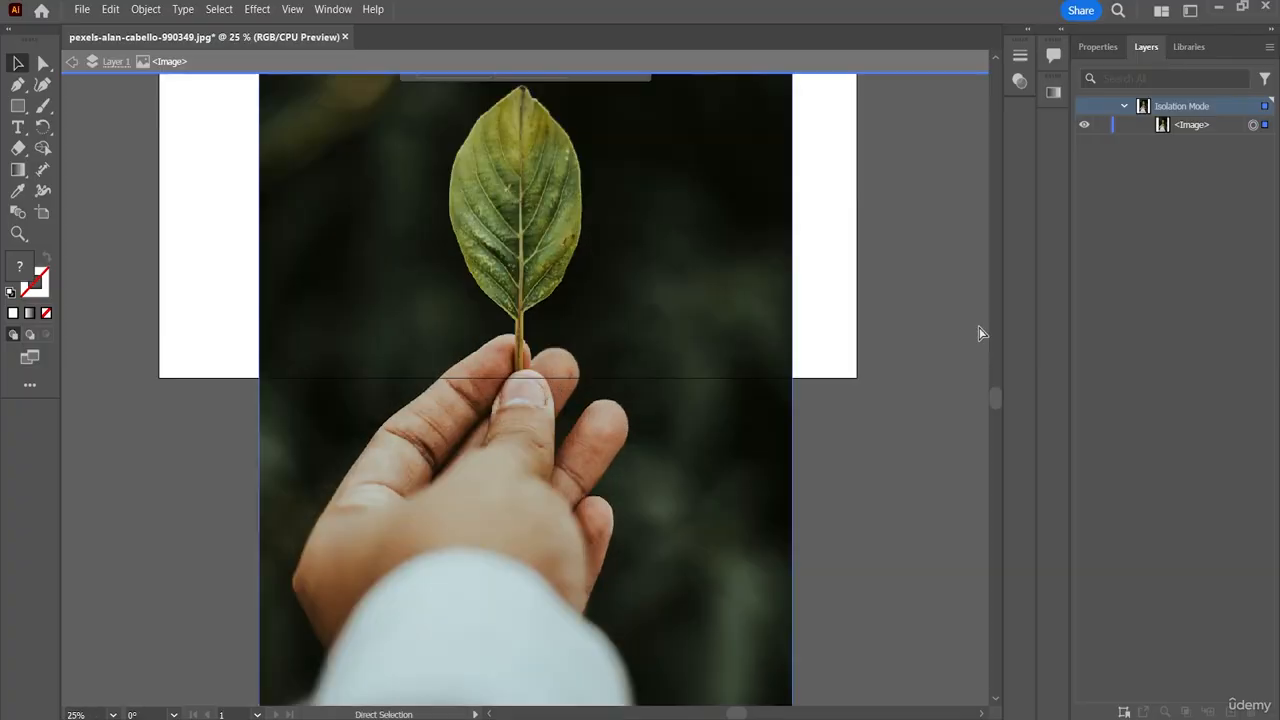
pyautogui.scroll(5, 670, 180)
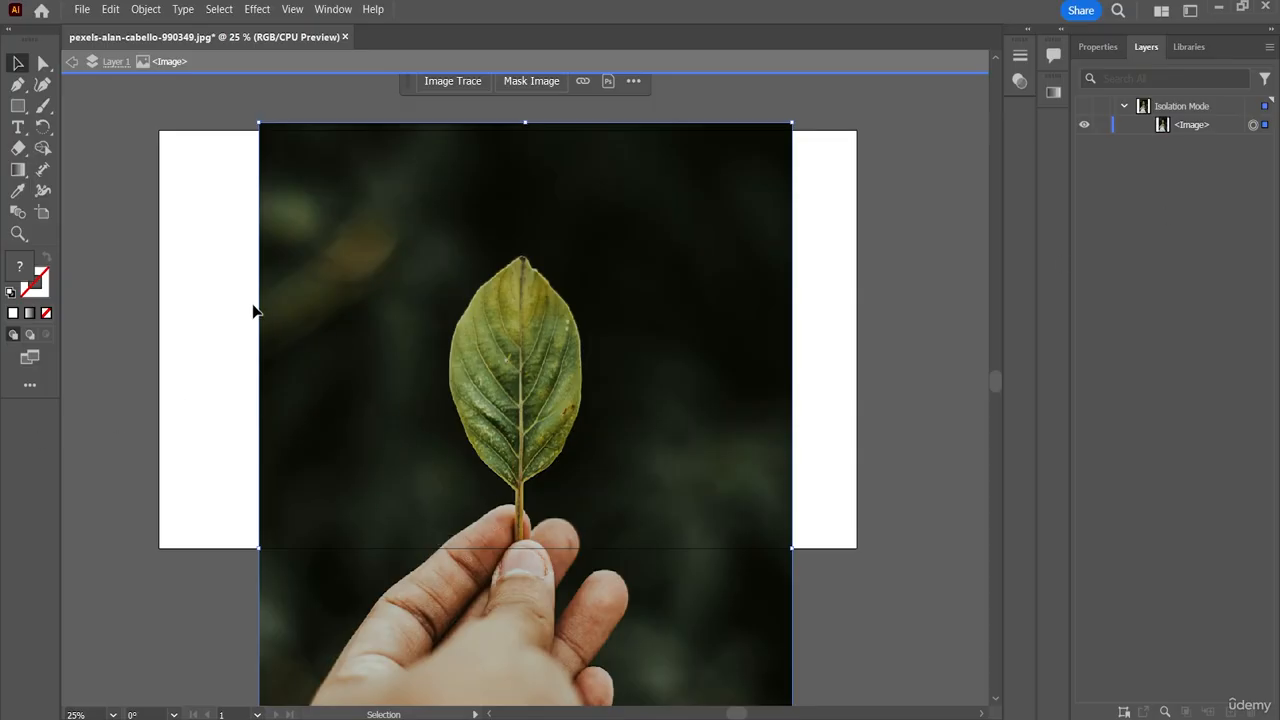
pyautogui.click(216, 310)
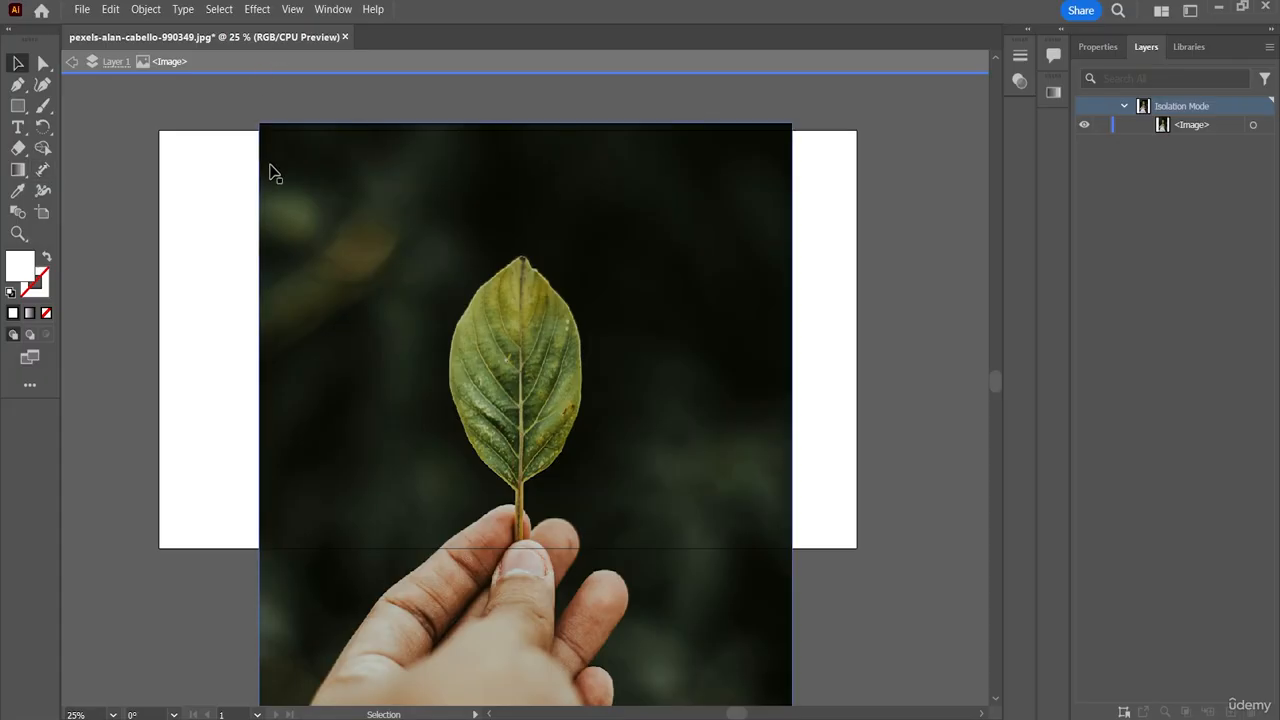
pyautogui.doubleClick(214, 221)
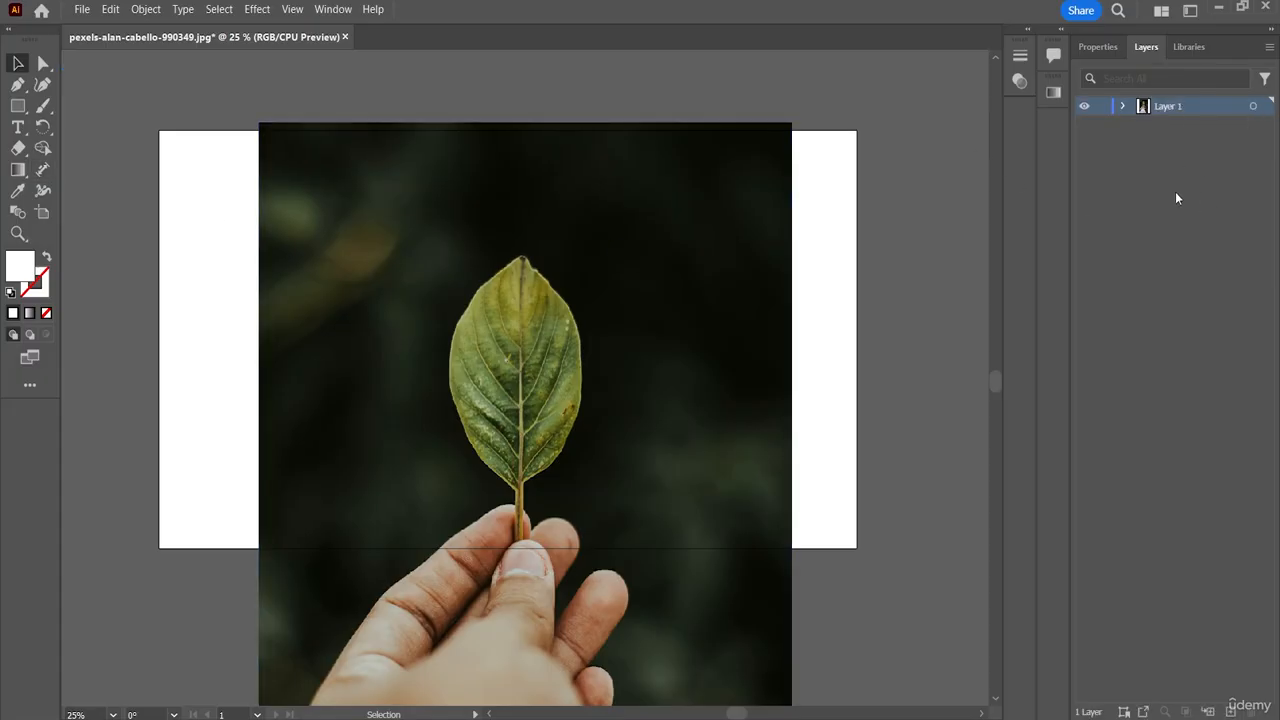
# - Add two new empty layers above Layer 1
pyautogui.click(1231, 711)
pyautogui.click(1231, 711)
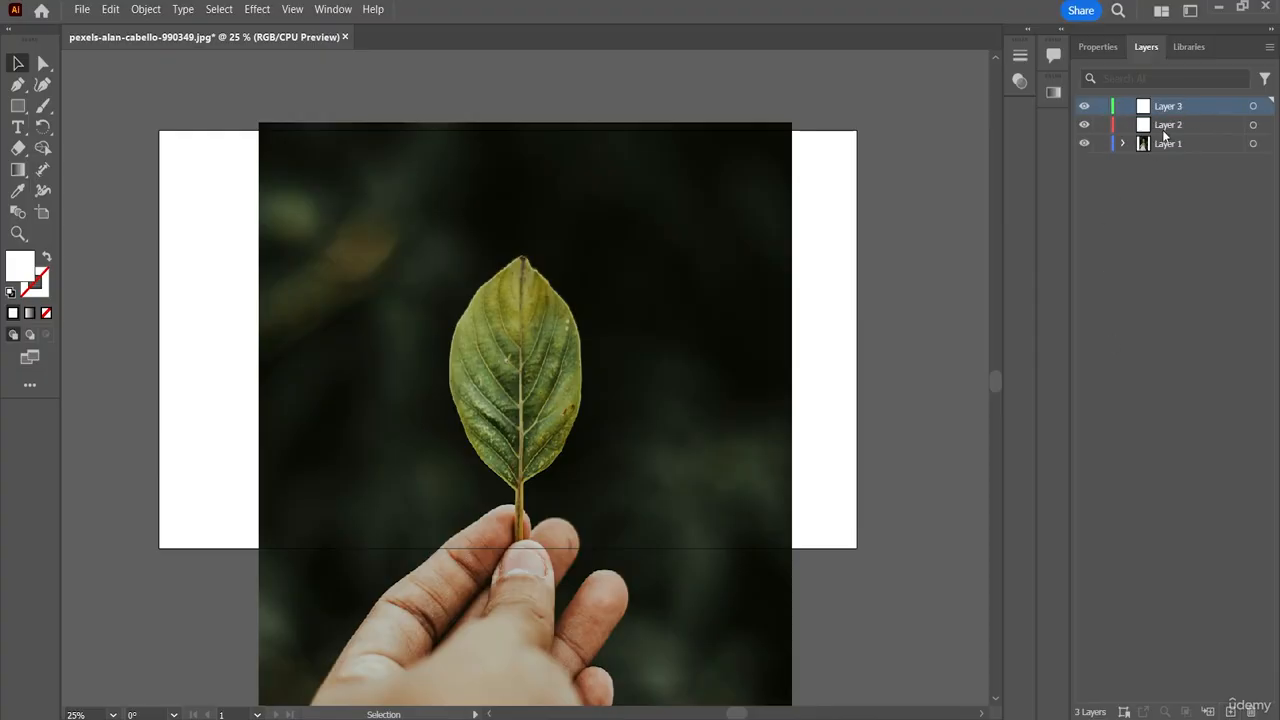
# - Delete Layer 3, keeping the empty Layer 2 above the photo's layer
pyautogui.doubleClick(1180, 107)
pyautogui.click(1213, 230)
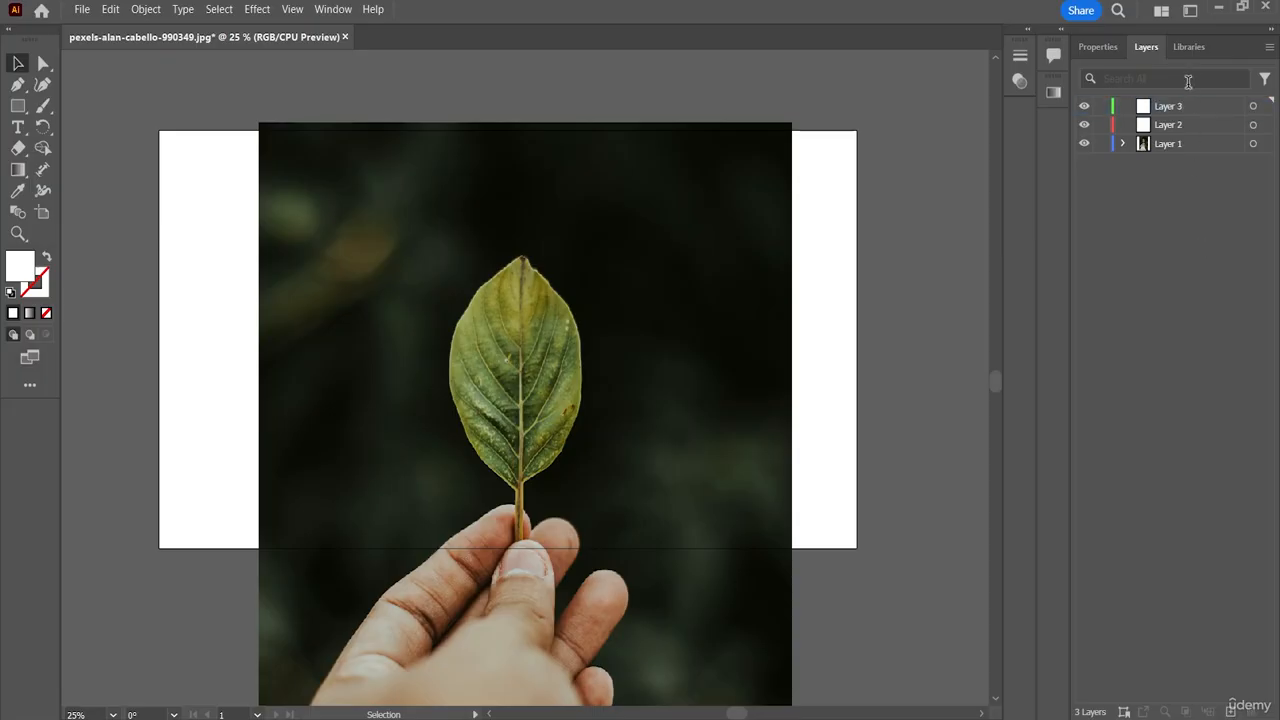
pyautogui.doubleClick(1177, 104)
pyautogui.click(1207, 179)
pyautogui.click(1193, 101)
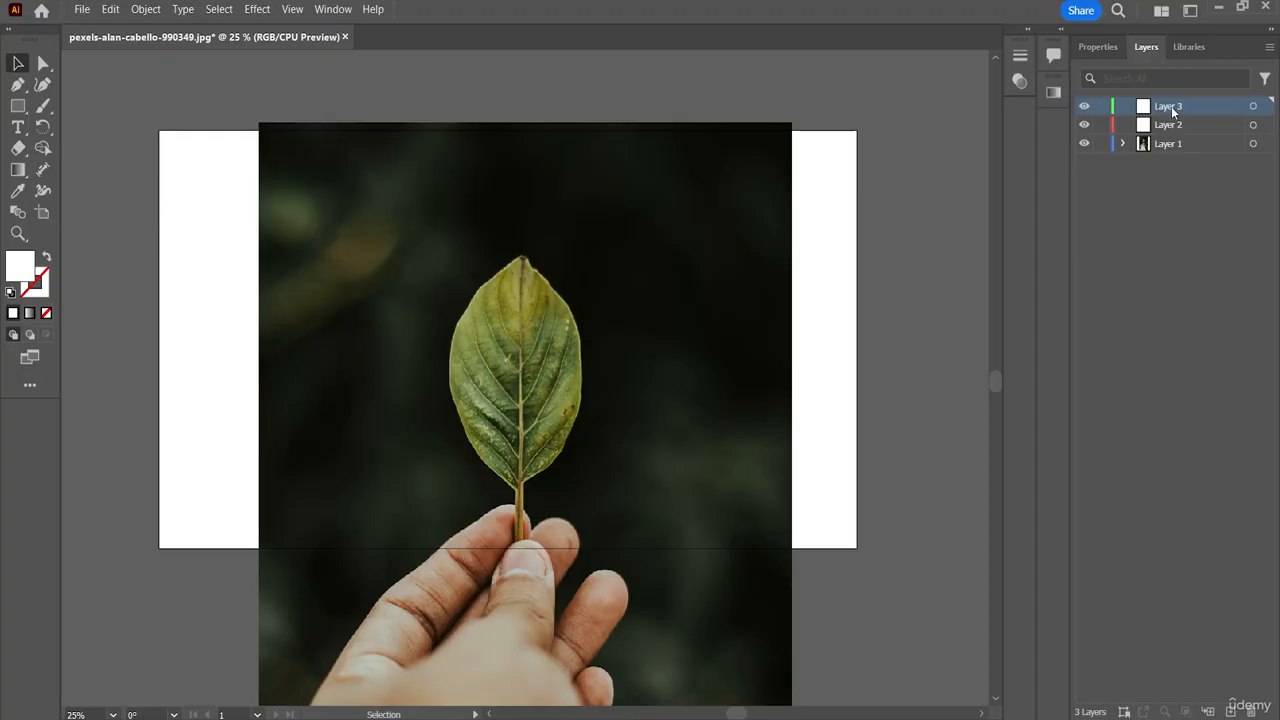
pyautogui.moveTo(1173, 112); pyautogui.dragTo(1251, 711)
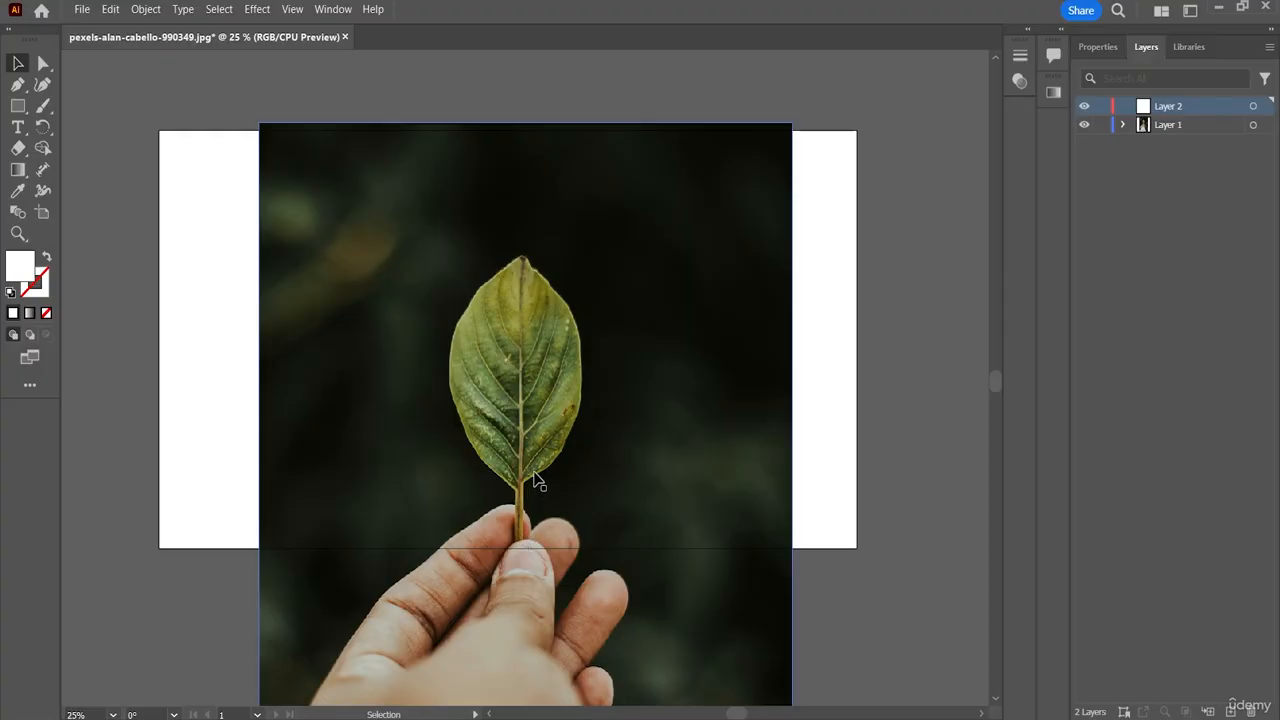
# - Activate the Pen tool and set the fill to none for tracing the leaf
pyautogui.press('a')
pyautogui.hotkey('ctrl', '+')
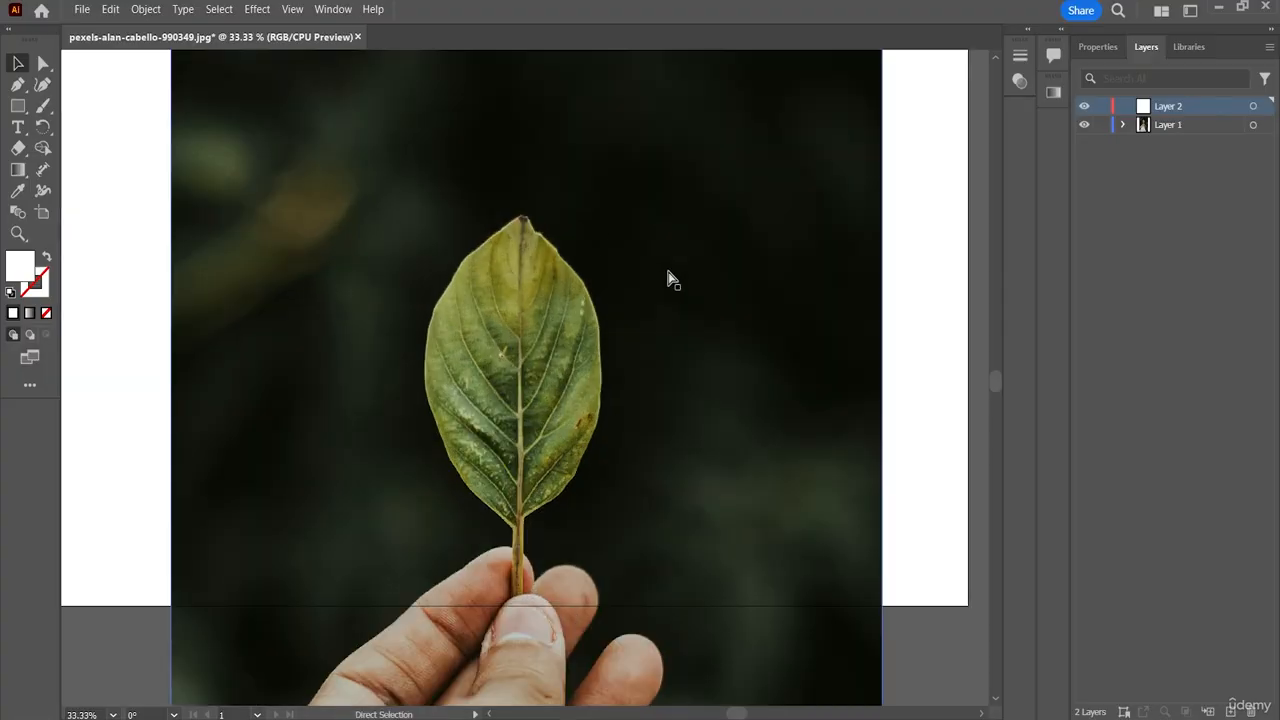
pyautogui.hotkey('ctrl', '+')
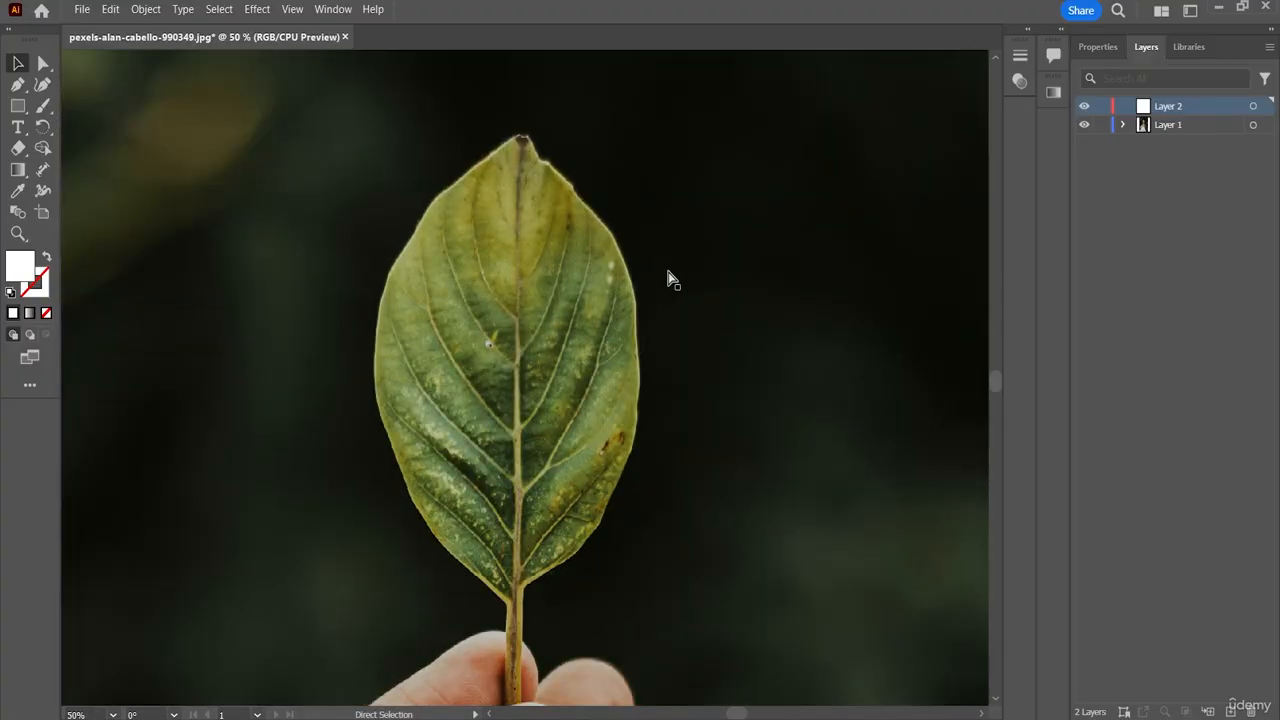
pyautogui.hotkey('ctrl', '-')
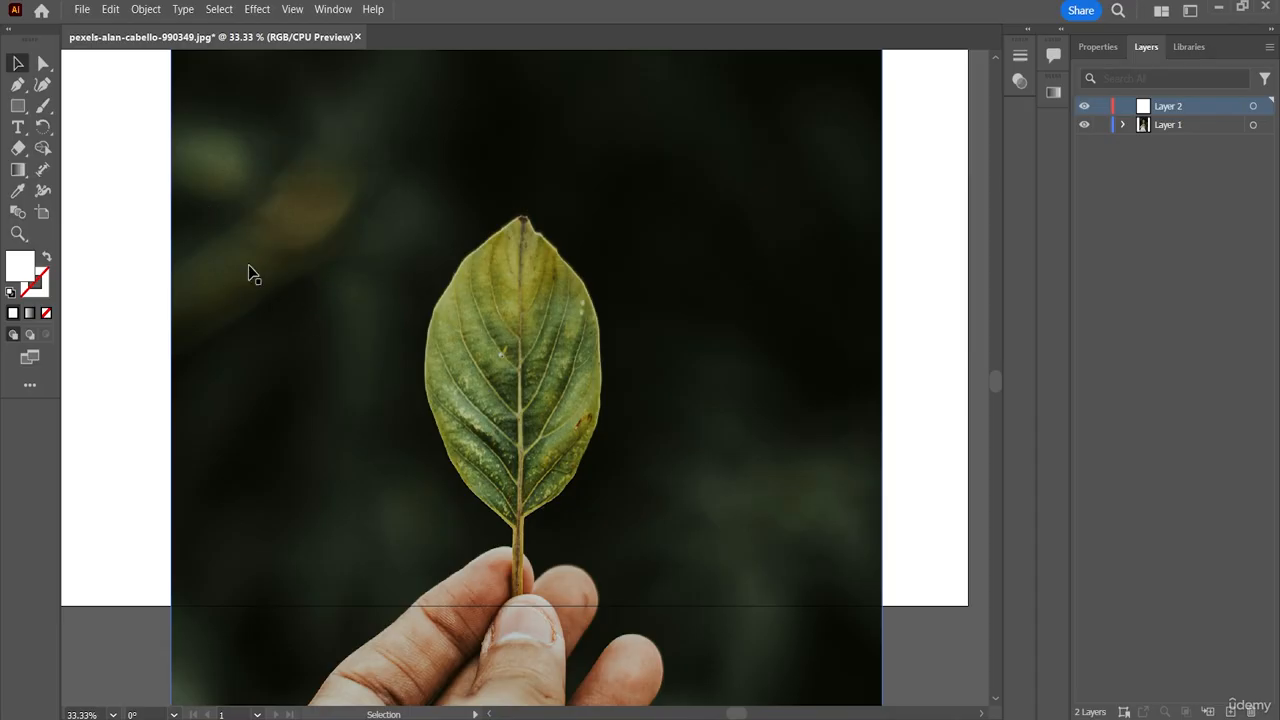
pyautogui.click(19, 88)
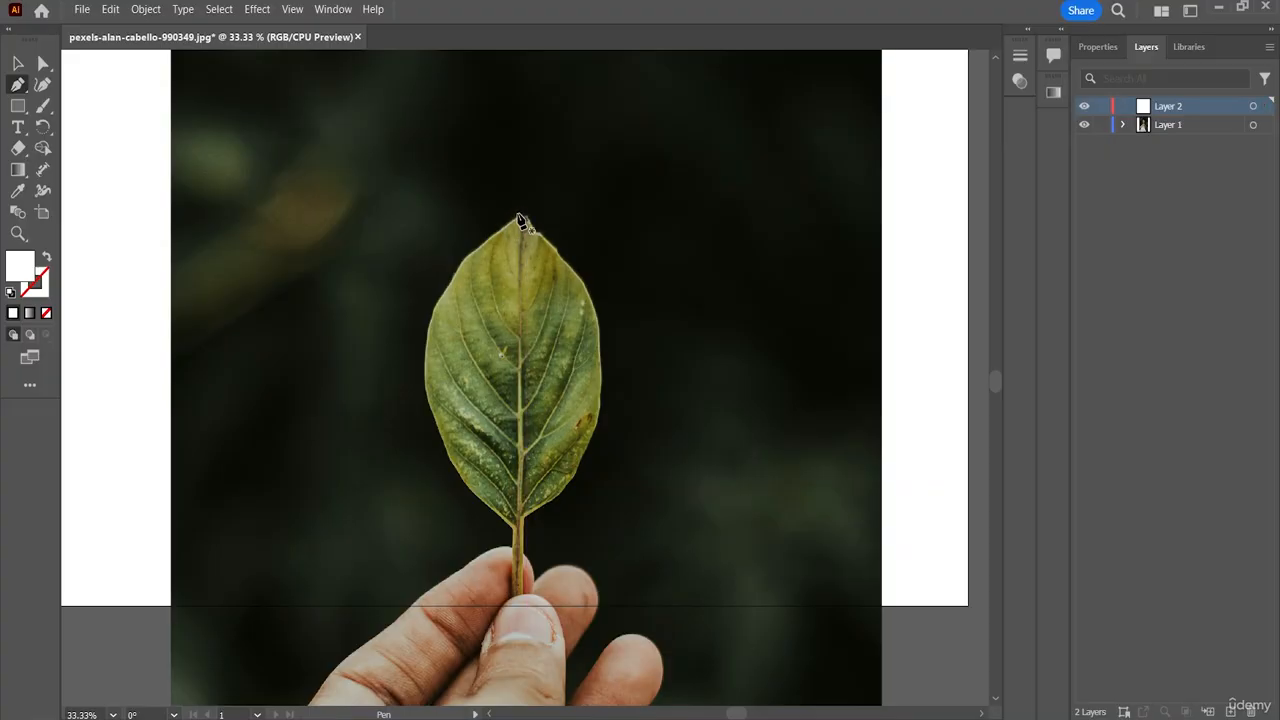
pyautogui.doubleClick(28, 277)
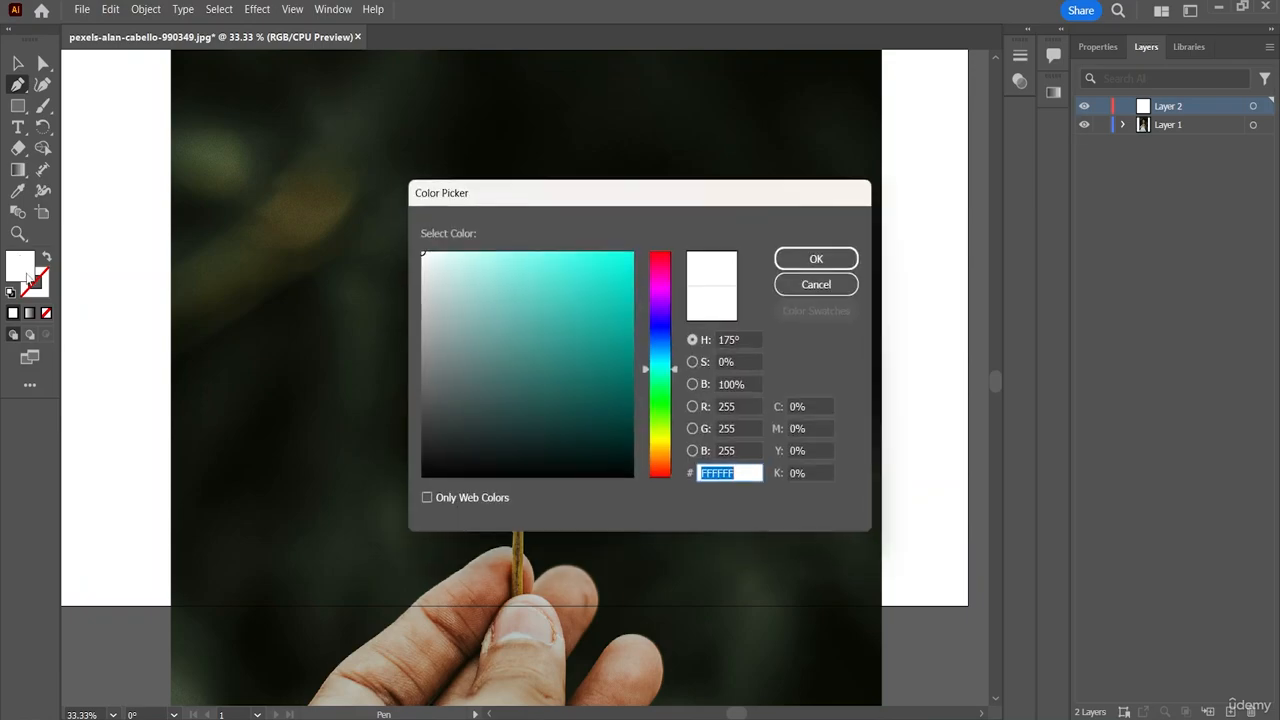
pyautogui.click(816, 284)
pyautogui.click(47, 314)
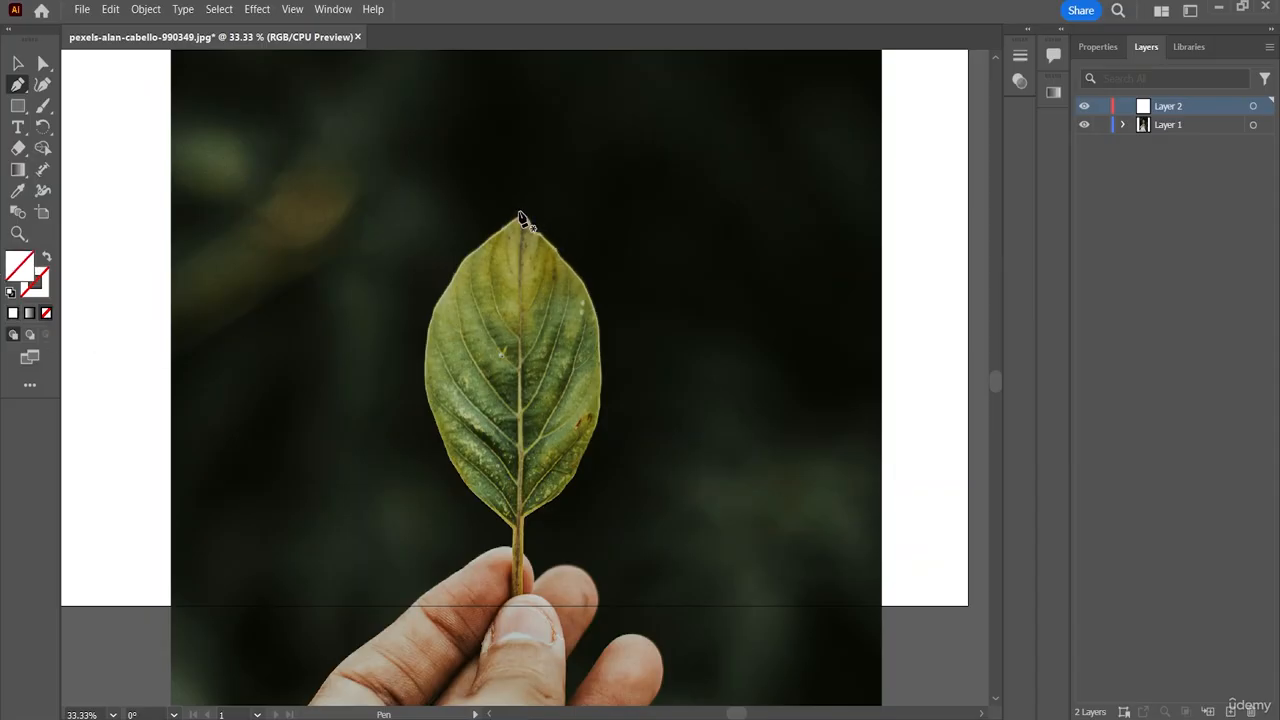
# - Start a Pen path on Layer 2 along the leaf's upper left edge down to its middle, undoing the misplaced last anchor
pyautogui.click(519, 215)
pyautogui.moveTo(452, 270); pyautogui.dragTo(431, 309)
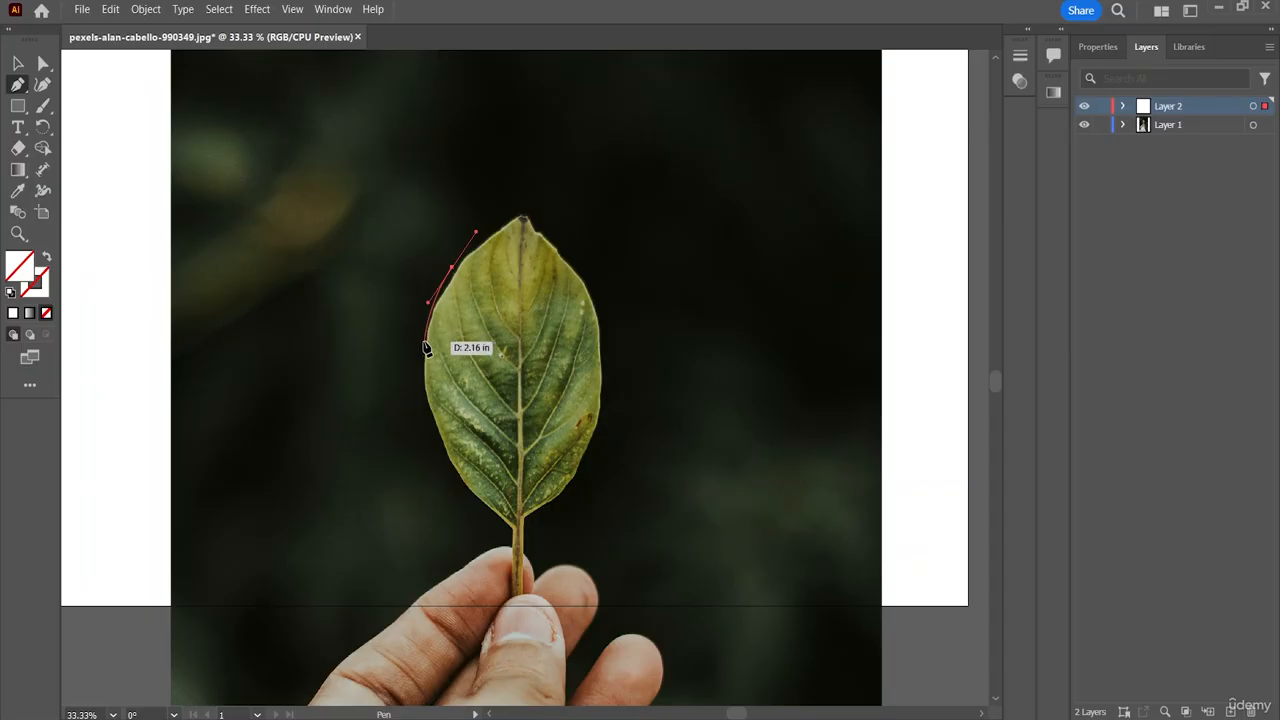
pyautogui.click(423, 352)
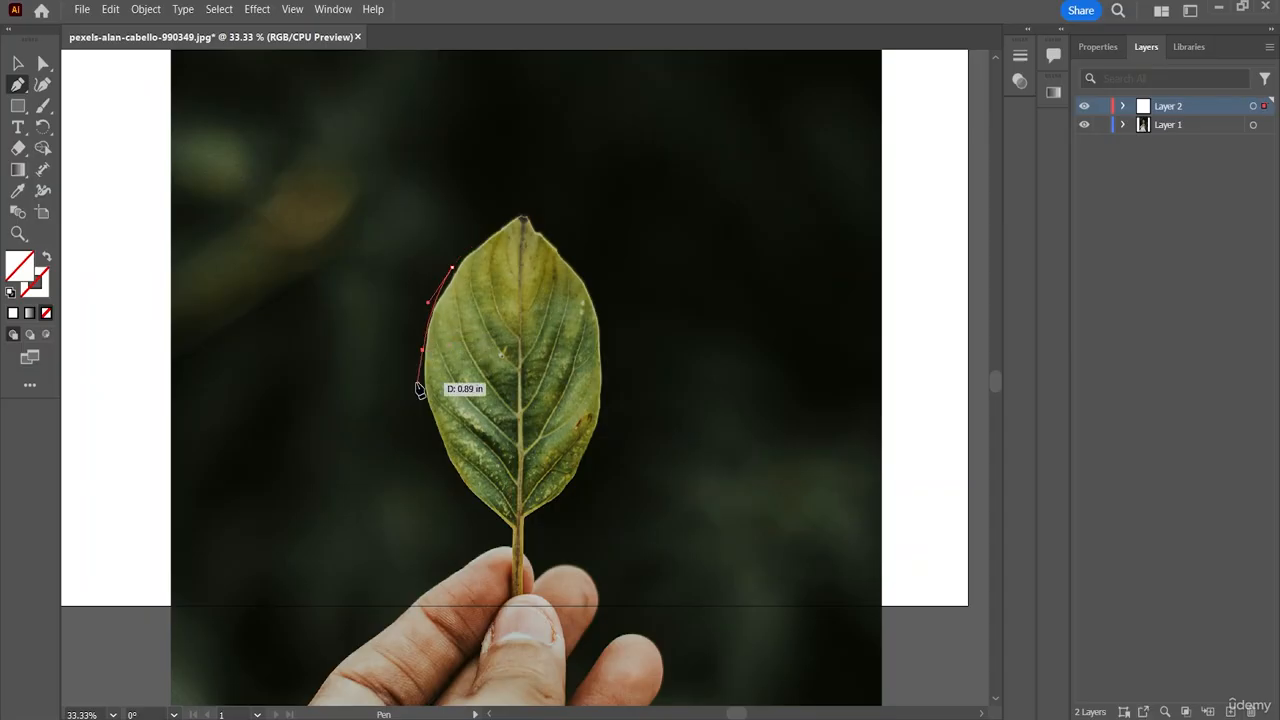
pyautogui.moveTo(428, 421); pyautogui.dragTo(425, 421)
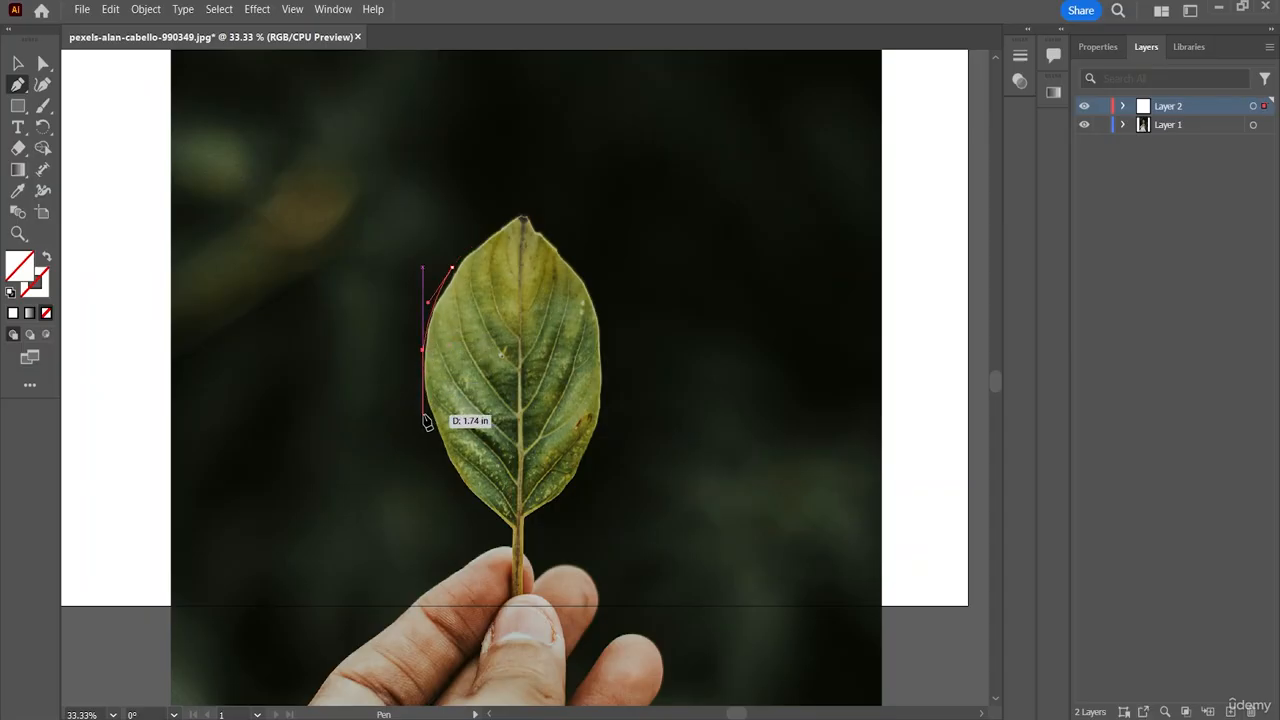
pyautogui.click(411, 405)
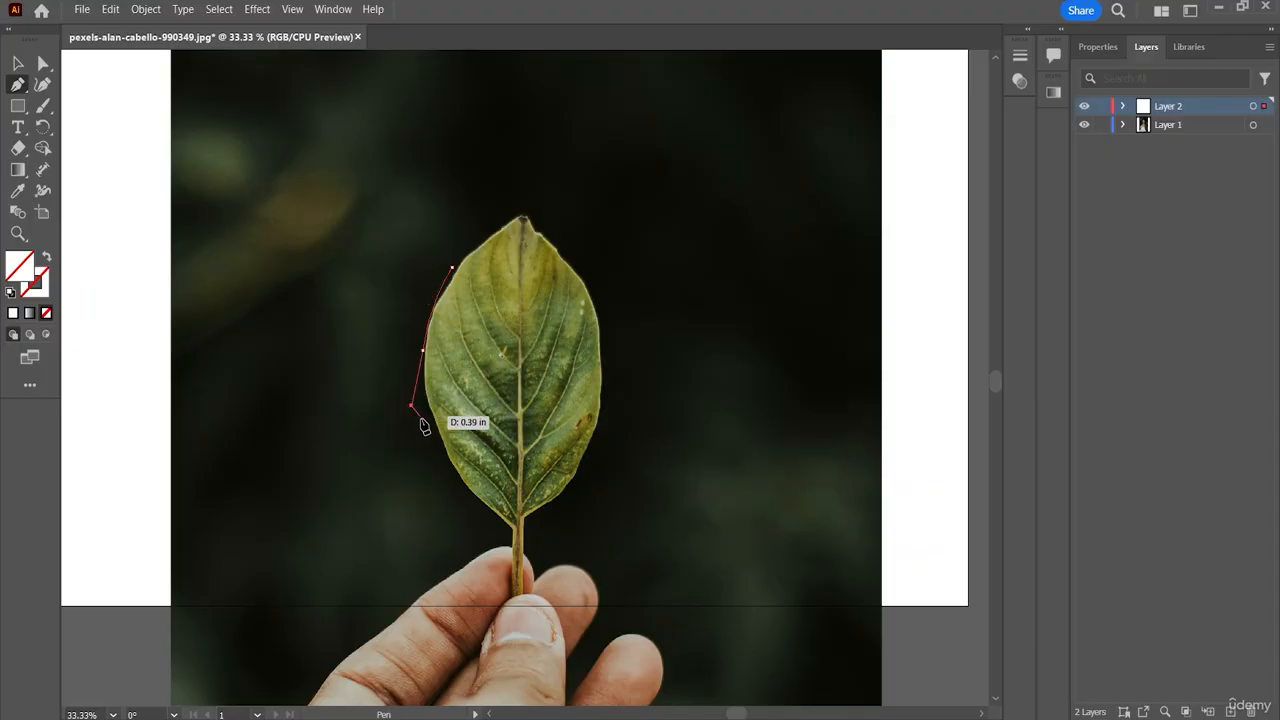
pyautogui.hotkey('ctrl', 'z')
# - Continue the path down the leaf's lower left edge, around the stem above the thumb, and back up to the leaf base
pyautogui.click(423, 397)
pyautogui.moveTo(432, 421); pyautogui.dragTo(510, 533)
pyautogui.click(477, 502)
pyautogui.click(510, 530)
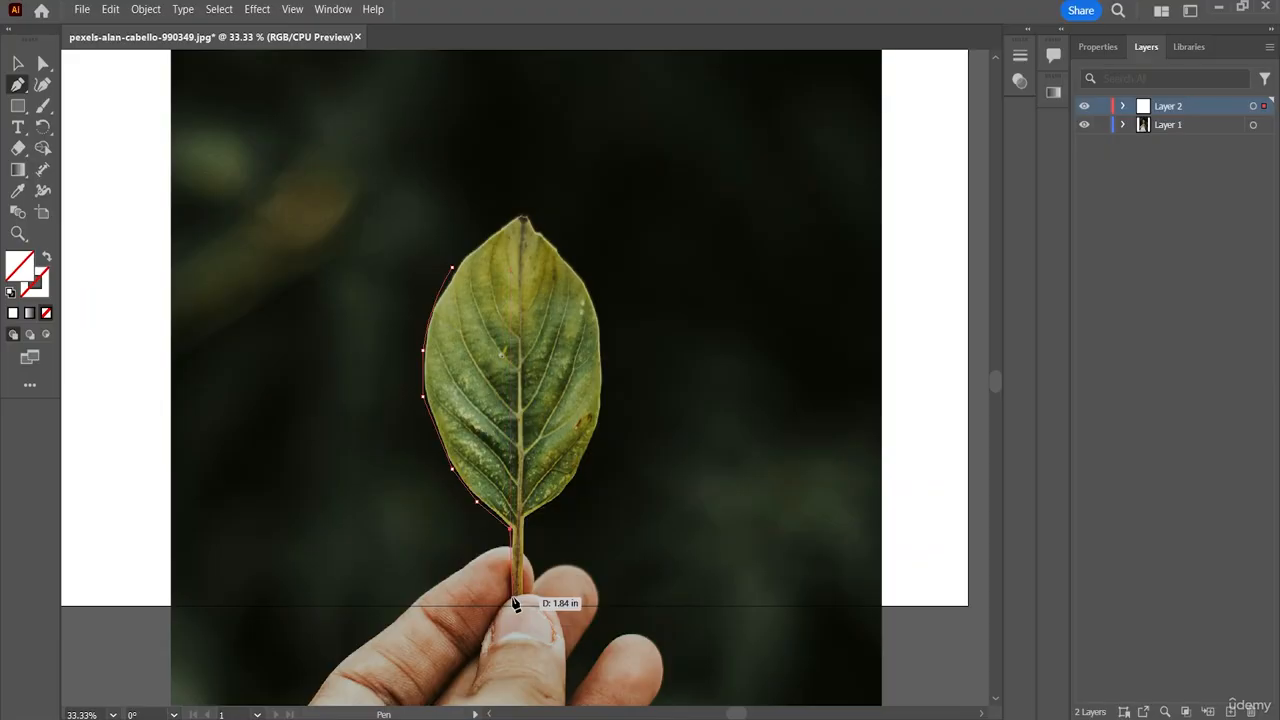
pyautogui.click(512, 598)
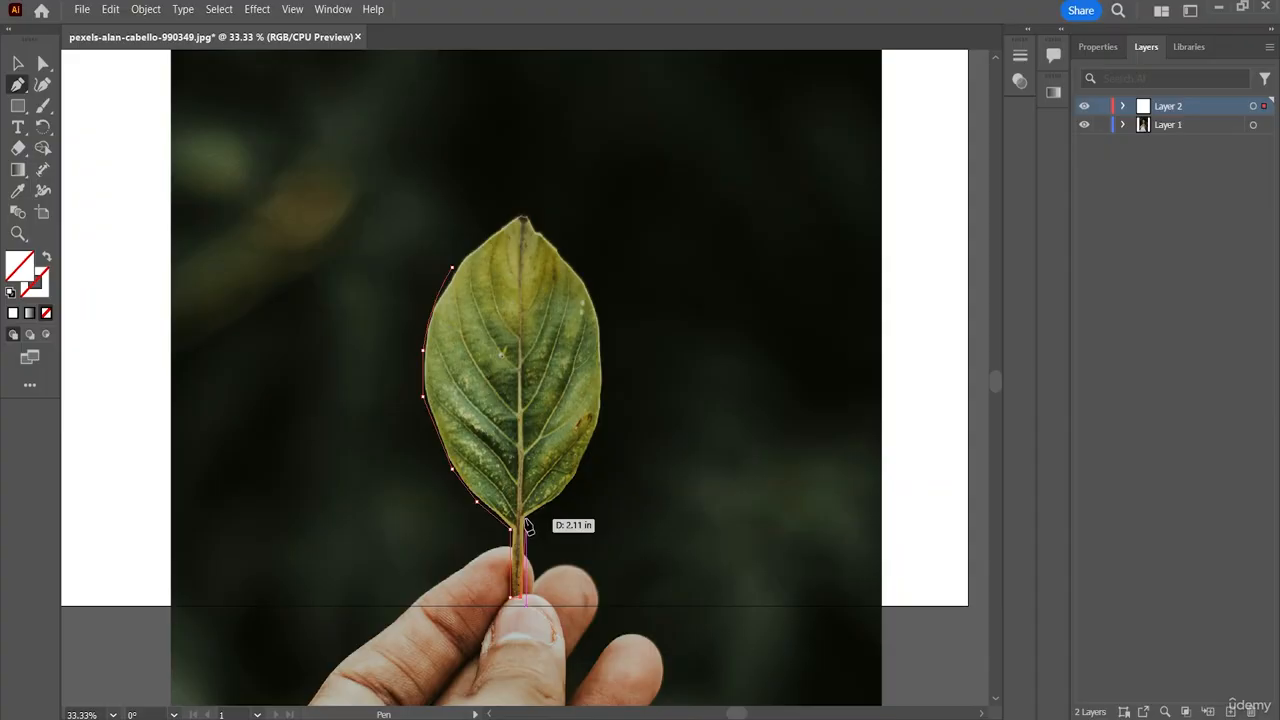
pyautogui.click(525, 521)
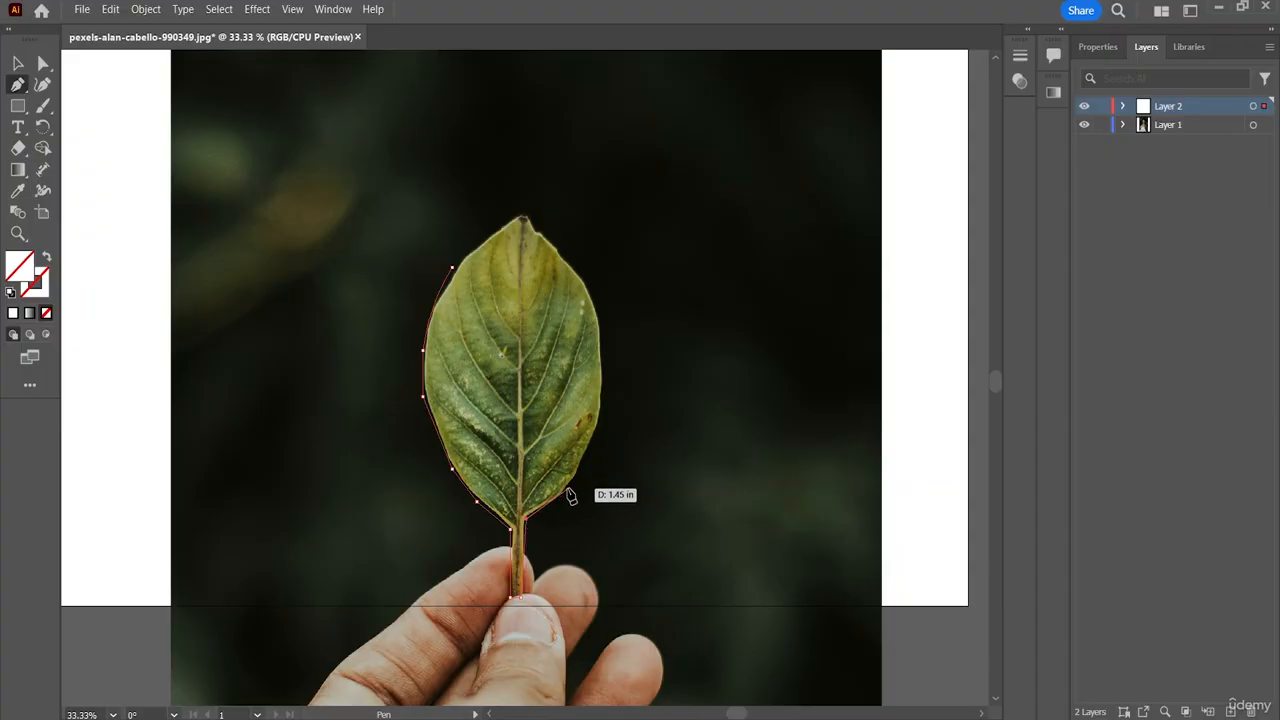
# - Trace the leaf's right edge with curved anchors from the base up to just below the tip
pyautogui.moveTo(568, 489); pyautogui.dragTo(577, 473)
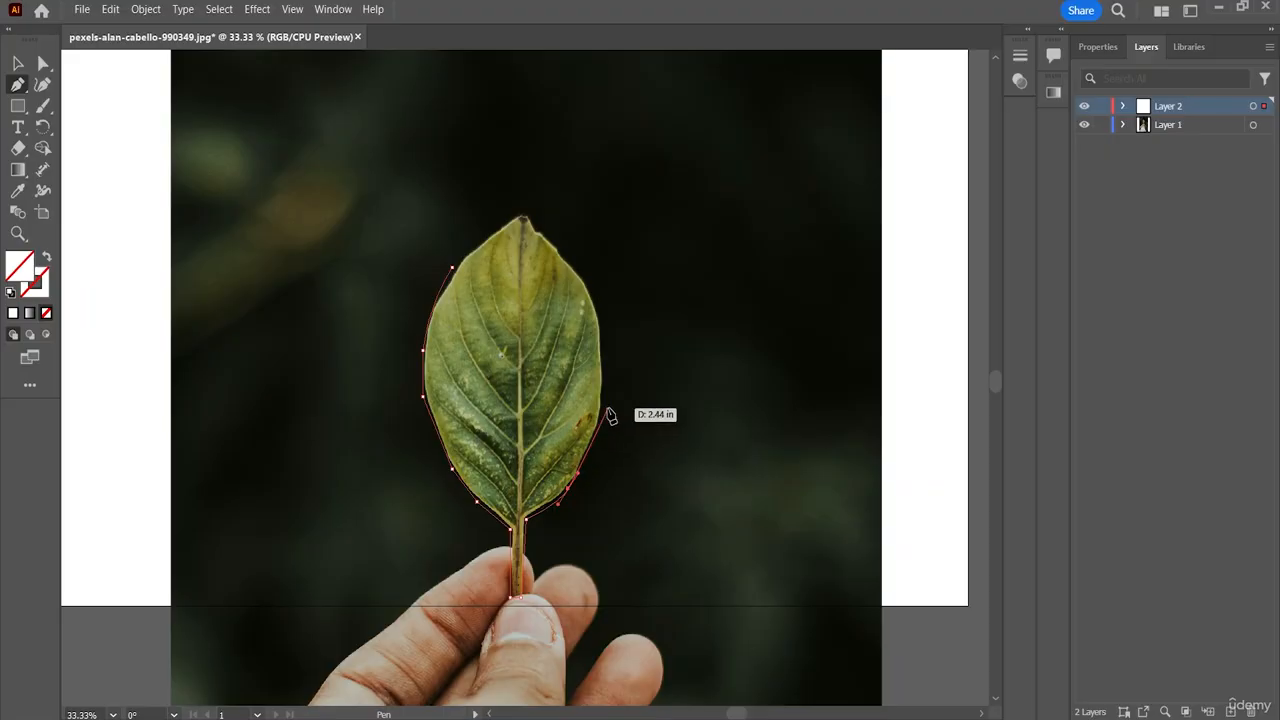
pyautogui.moveTo(603, 421); pyautogui.dragTo(605, 377)
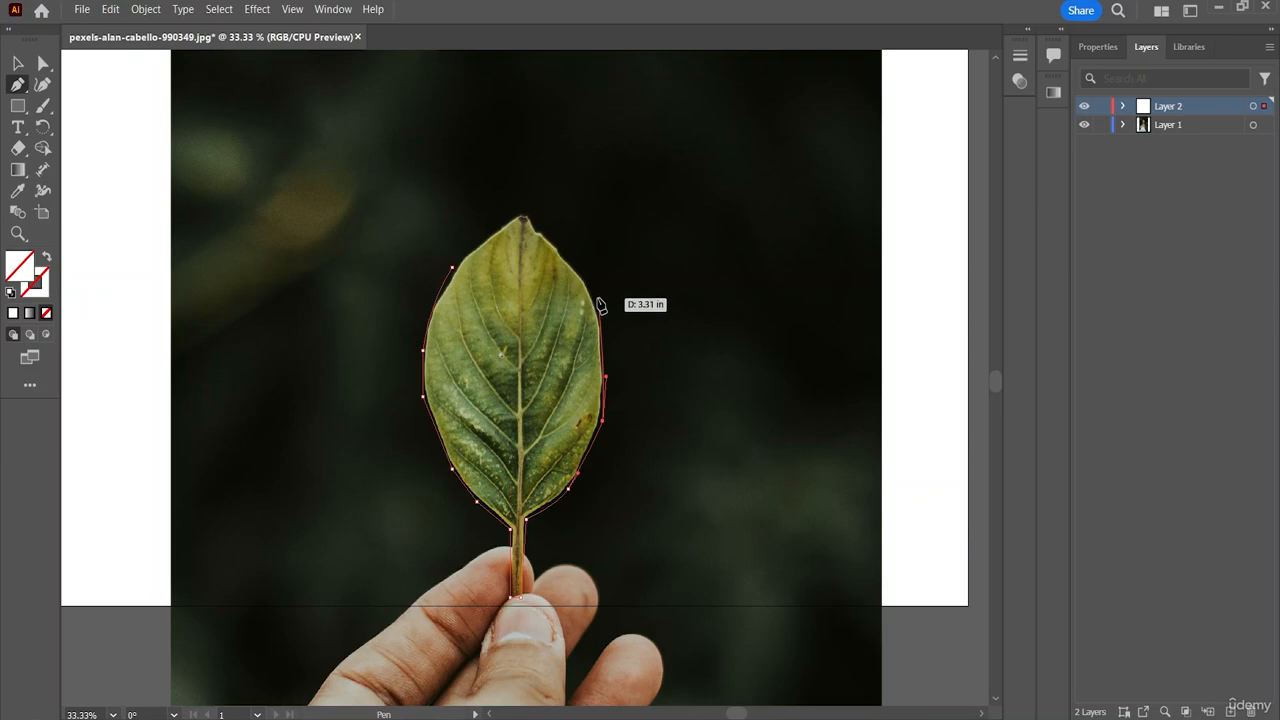
pyautogui.moveTo(605, 318); pyautogui.dragTo(590, 284)
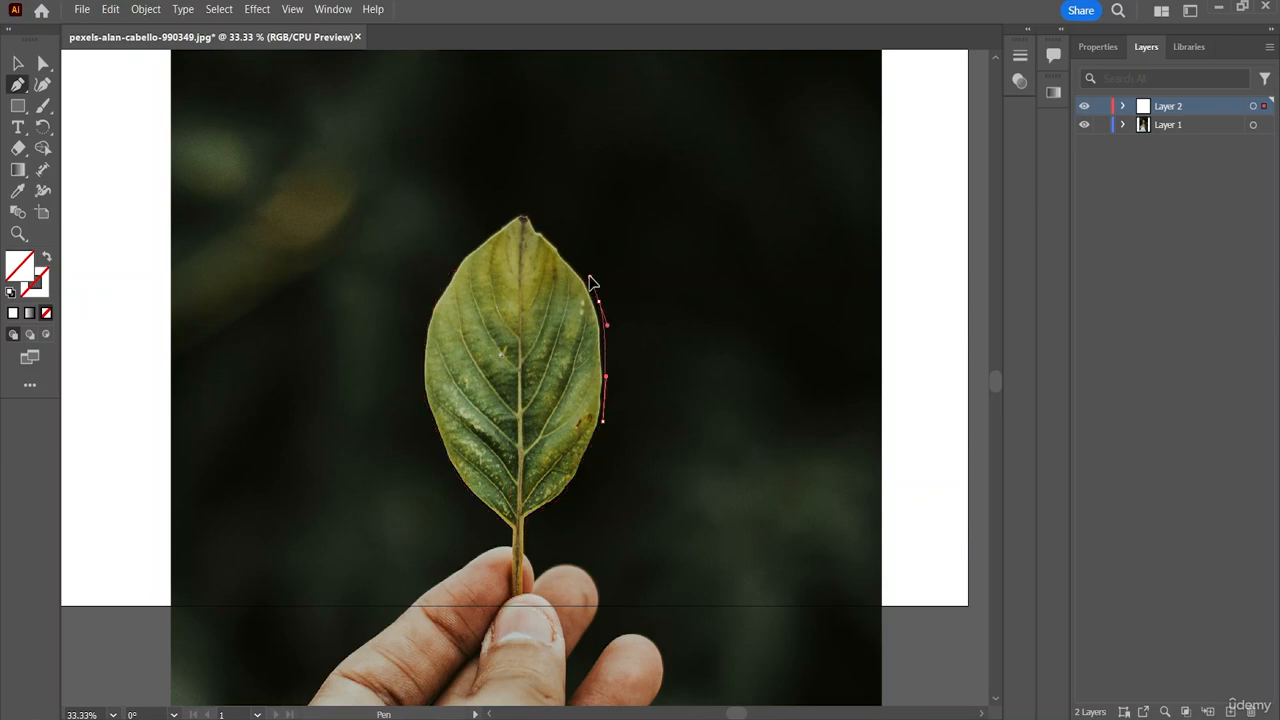
pyautogui.click(543, 230)
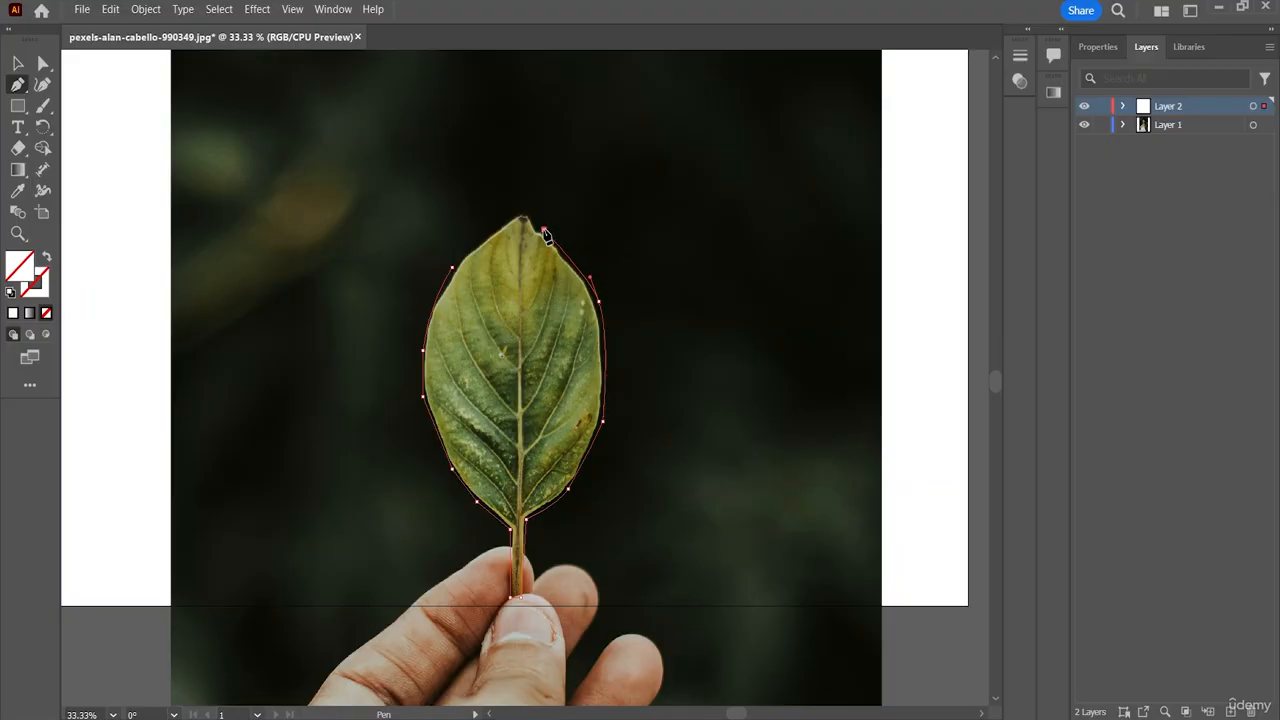
# - Trace across the leaf tip and close the path at its starting anchor on the upper left edge
pyautogui.moveTo(536, 226); pyautogui.dragTo(510, 226)
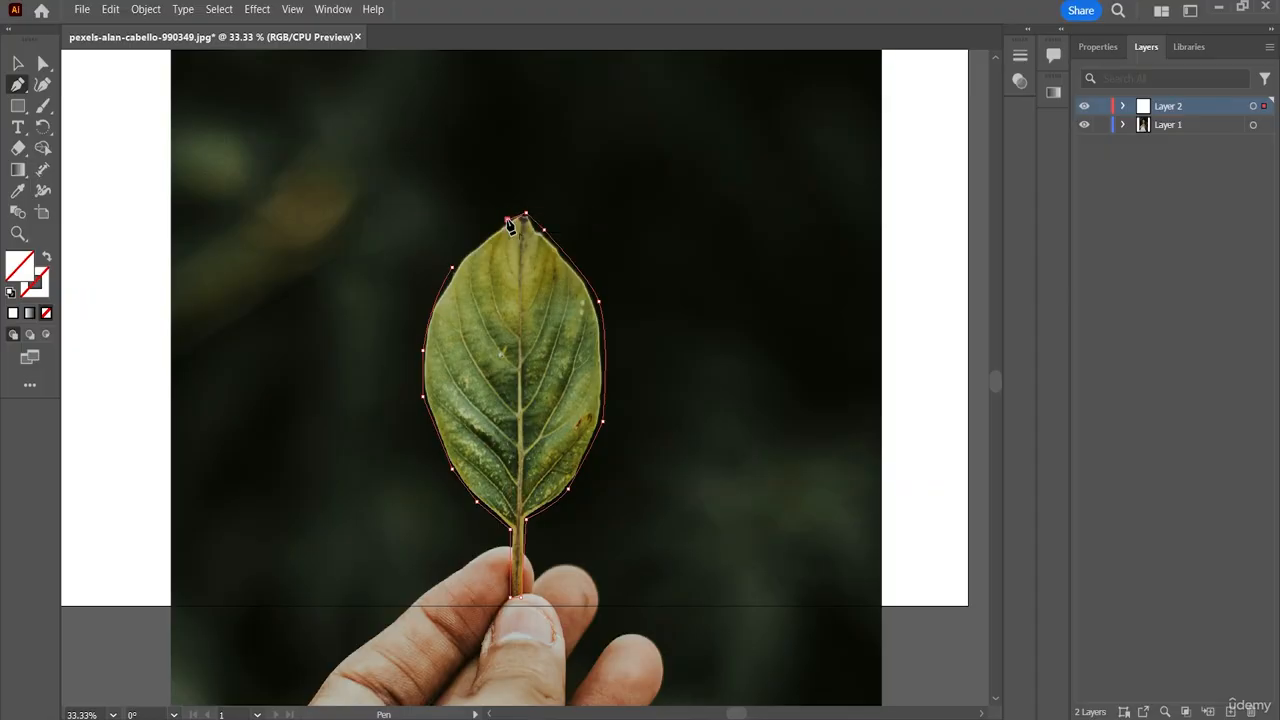
pyautogui.click(453, 265)
pyautogui.moveTo(455, 270)
pyautogui.mouseDown()
pyautogui.moveTo(664, 301)
pyautogui.moveTo(629, 371)
pyautogui.moveTo(451, 258)
pyautogui.moveTo(456, 272)
pyautogui.mouseUp()
pyautogui.press('ctrl')
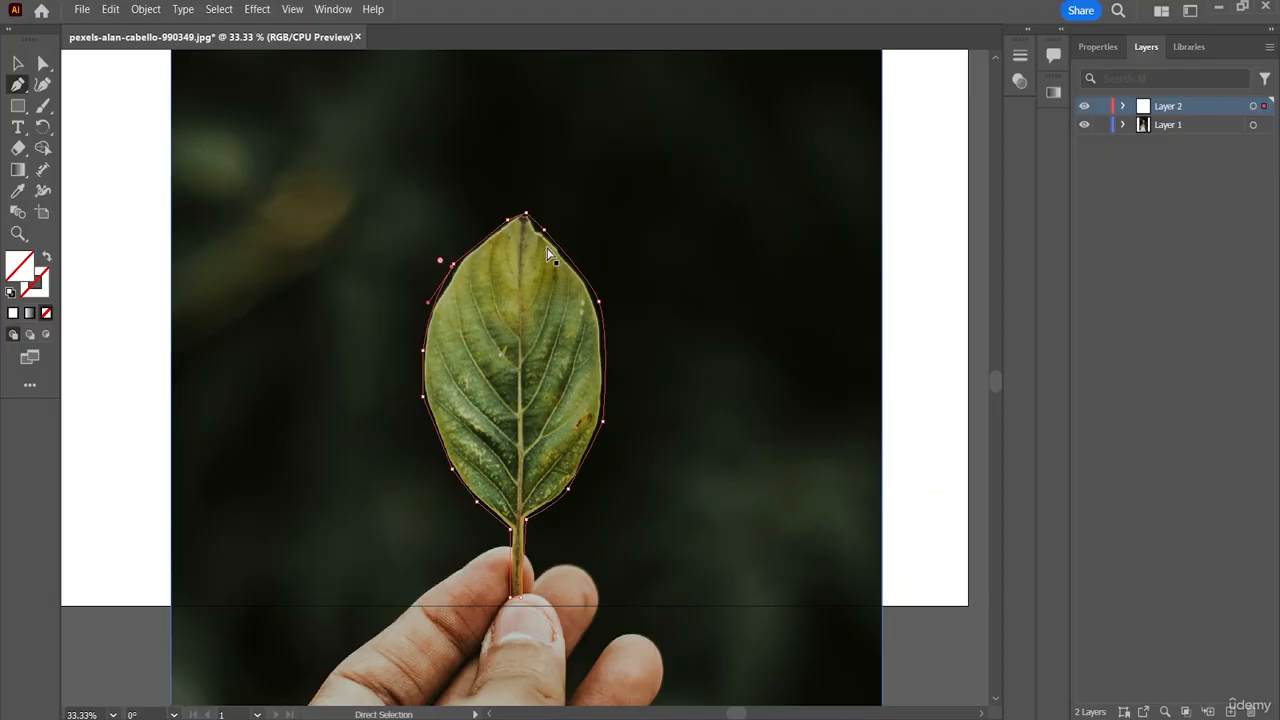
pyautogui.hotkey('ctrl', '=')
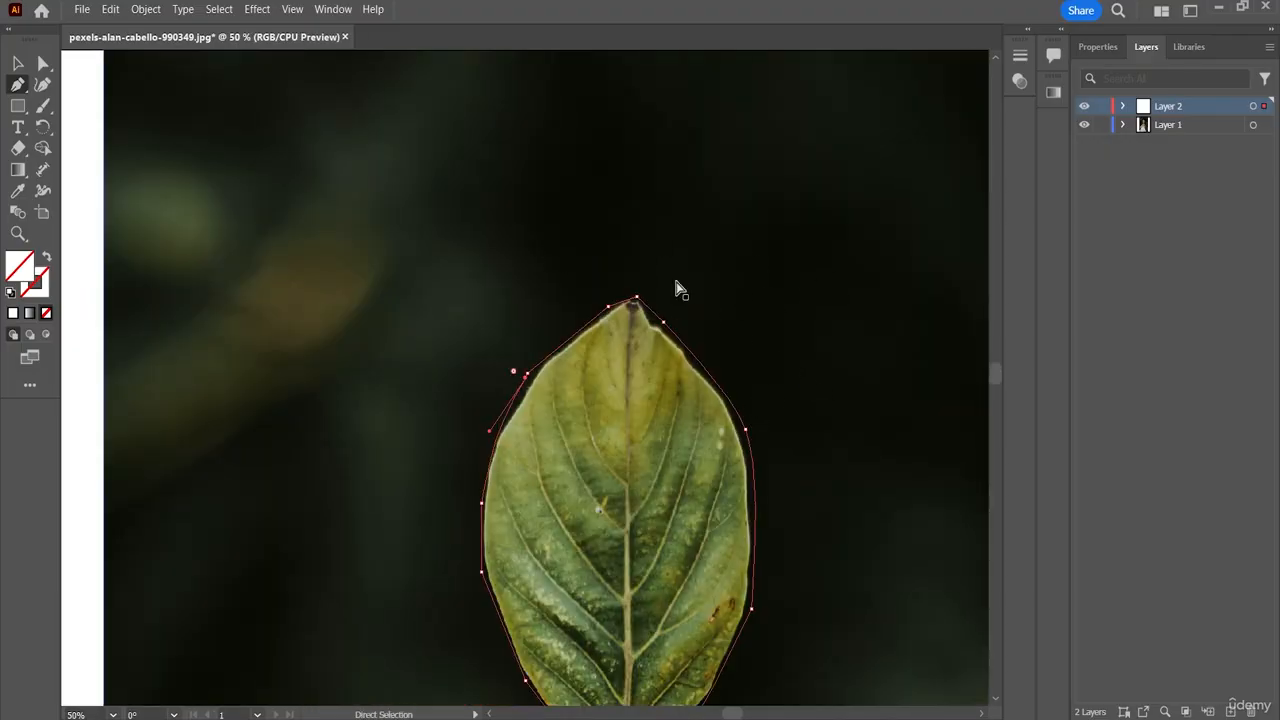
pyautogui.hotkey('ctrl', '-')
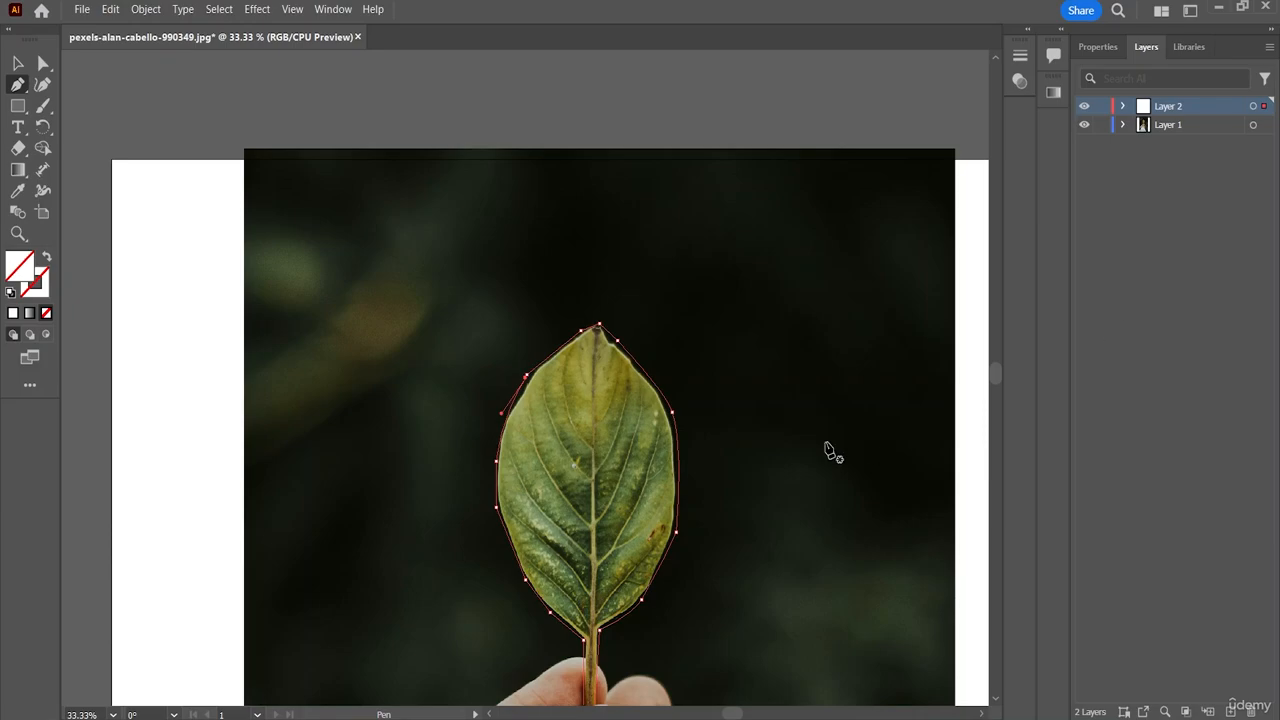
# - Move the selected leaf outline path from Layer 2 to Layer 1
pyautogui.scroll(-1, 846, 463)
pyautogui.scroll(-1, 846, 463)
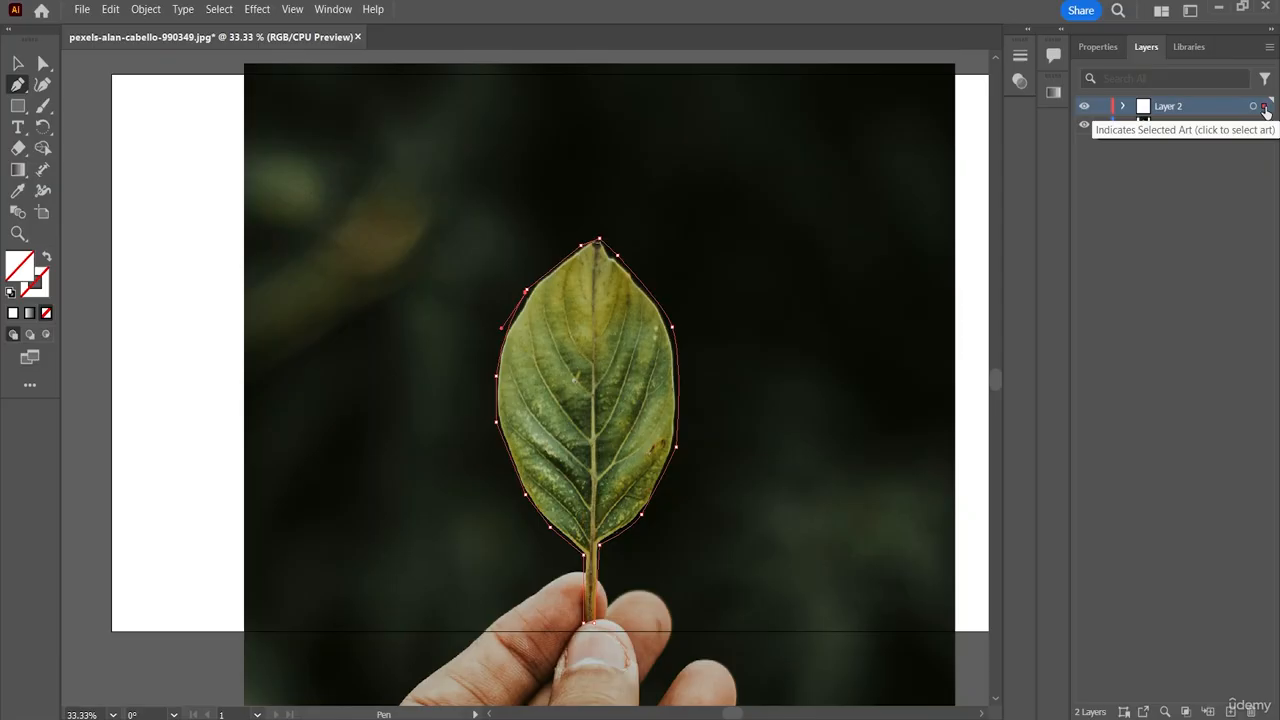
pyautogui.moveTo(1266, 108); pyautogui.dragTo(1266, 126)
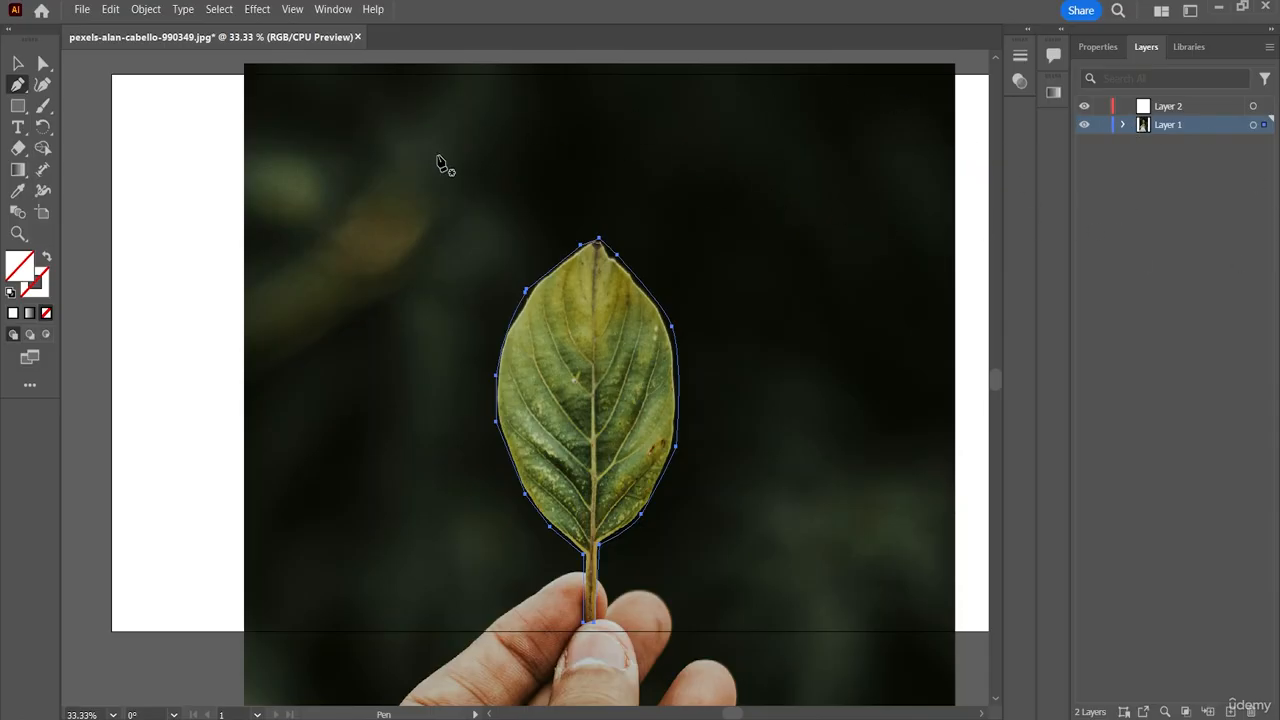
# - Select all the artwork and make a clipping mask from the leaf path and the photo
pyautogui.click(19, 63)
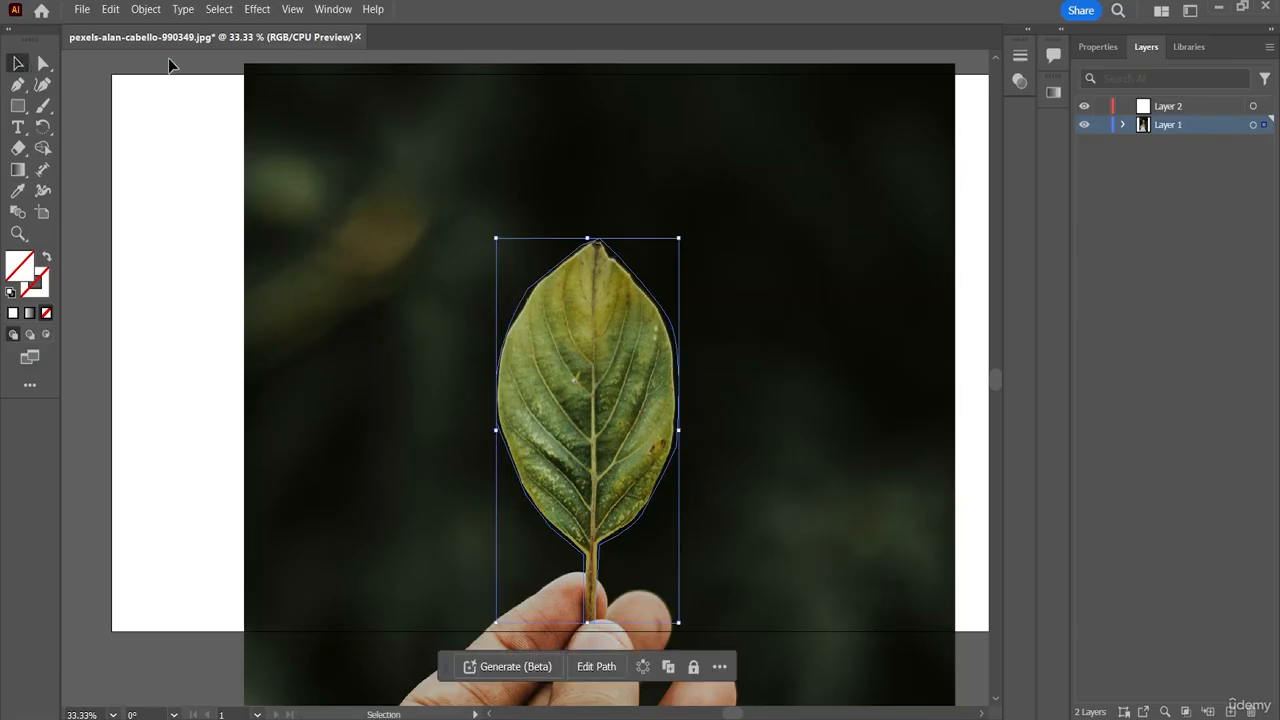
pyautogui.click(224, 12)
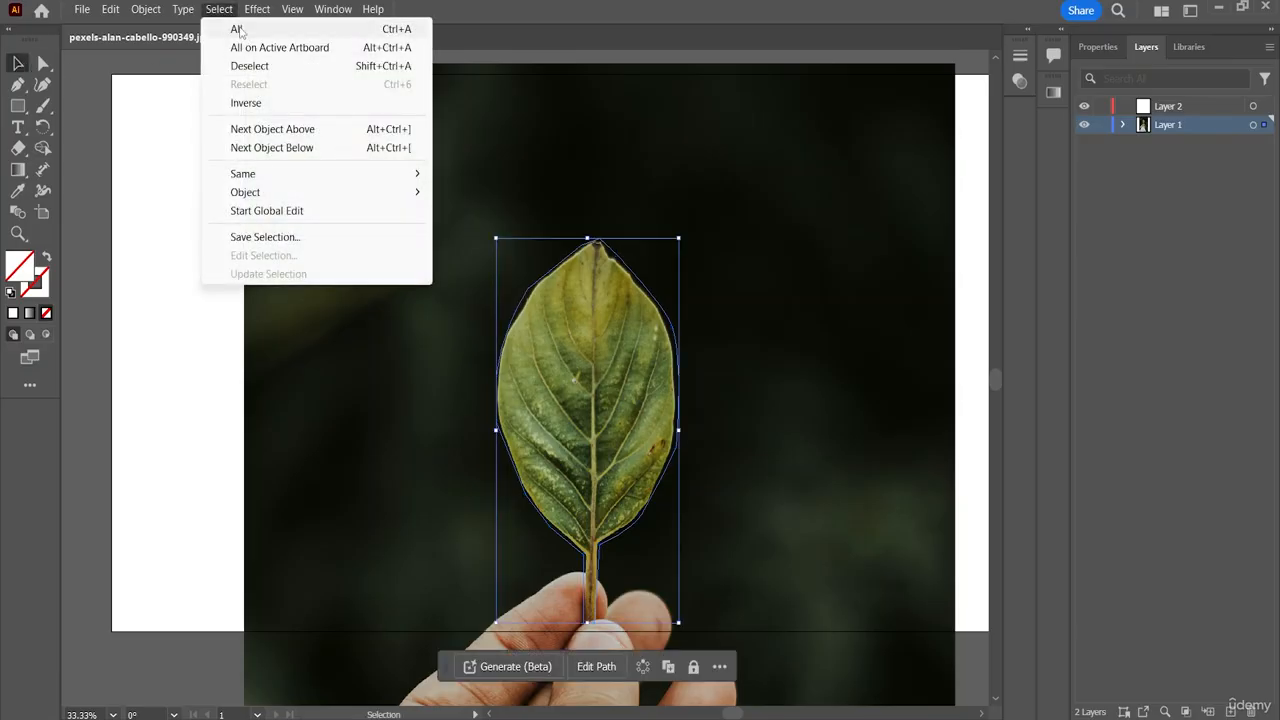
pyautogui.click(238, 28)
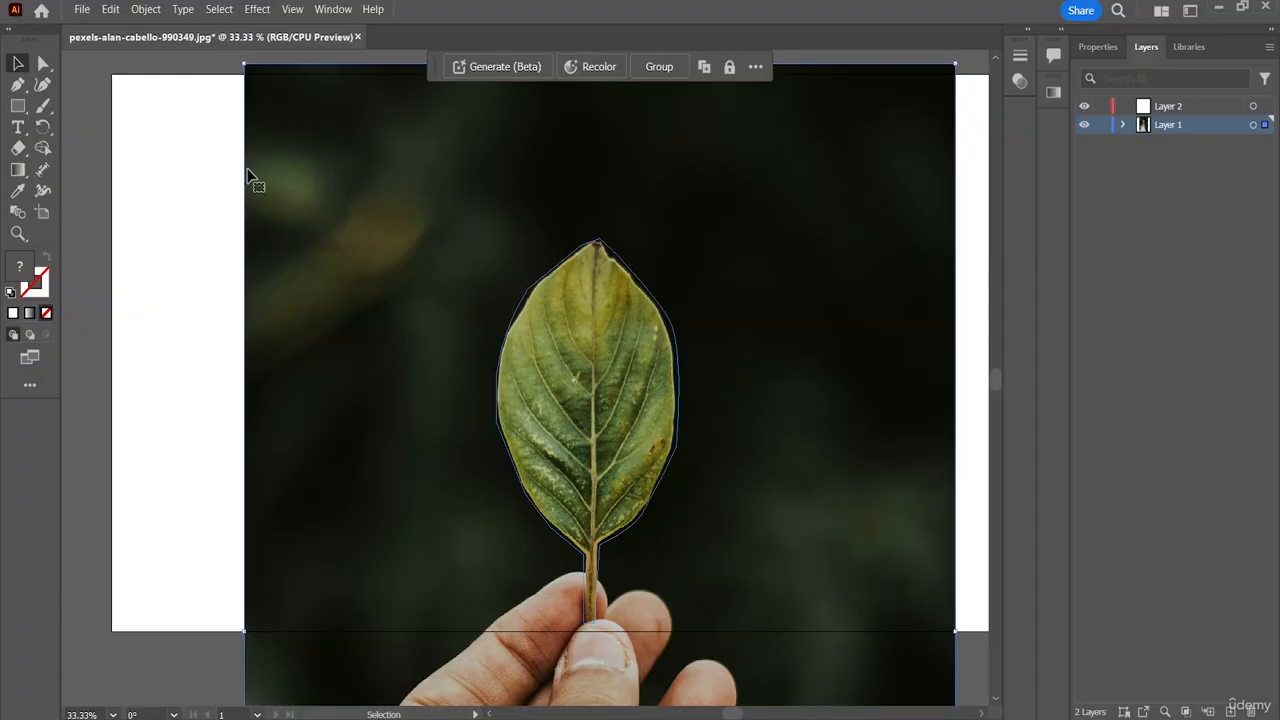
pyautogui.click(150, 10)
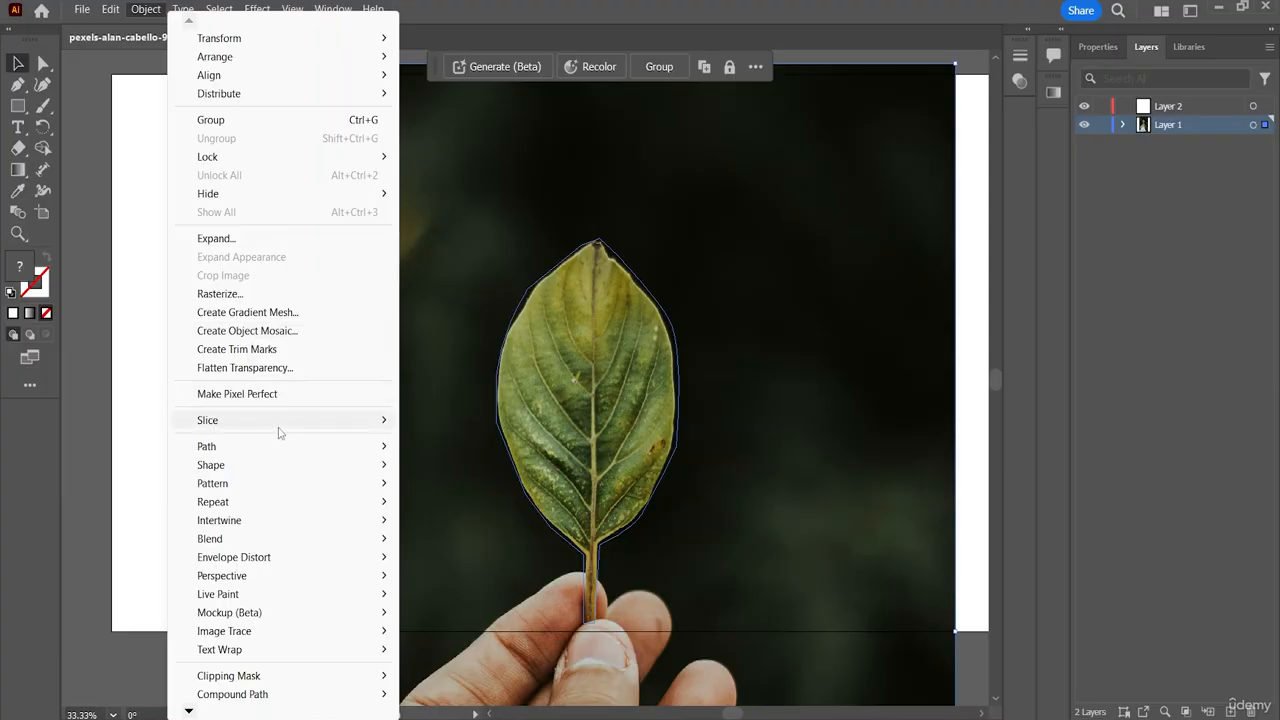
pyautogui.moveTo(284, 681)
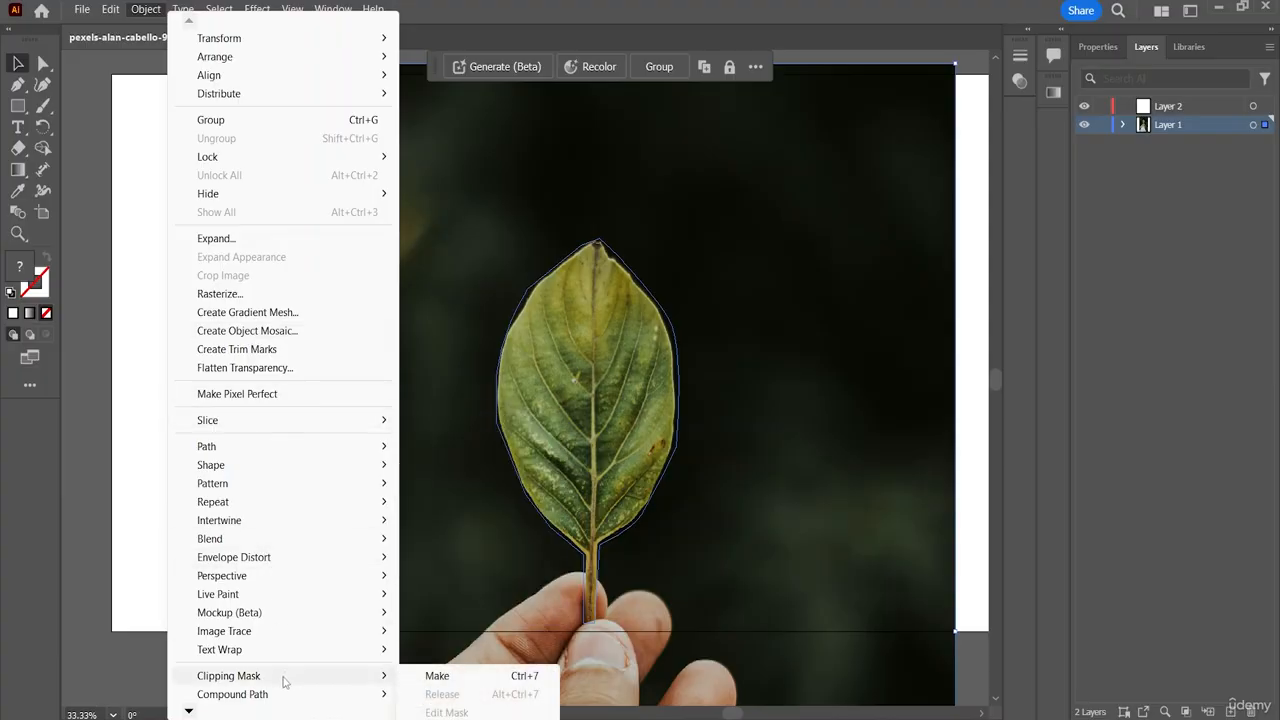
pyautogui.click(476, 679)
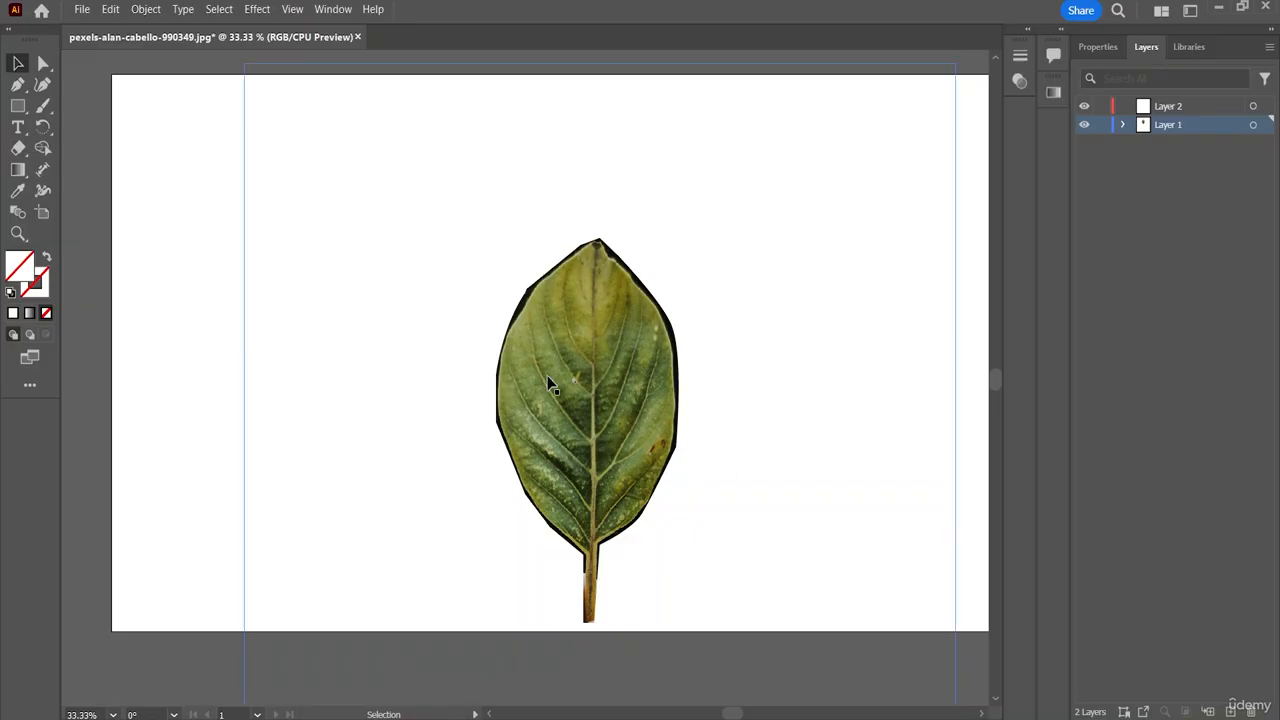
# - Try shifting the photo inside the leaf's clip group in isolation mode, and undo the move
pyautogui.click(602, 342)
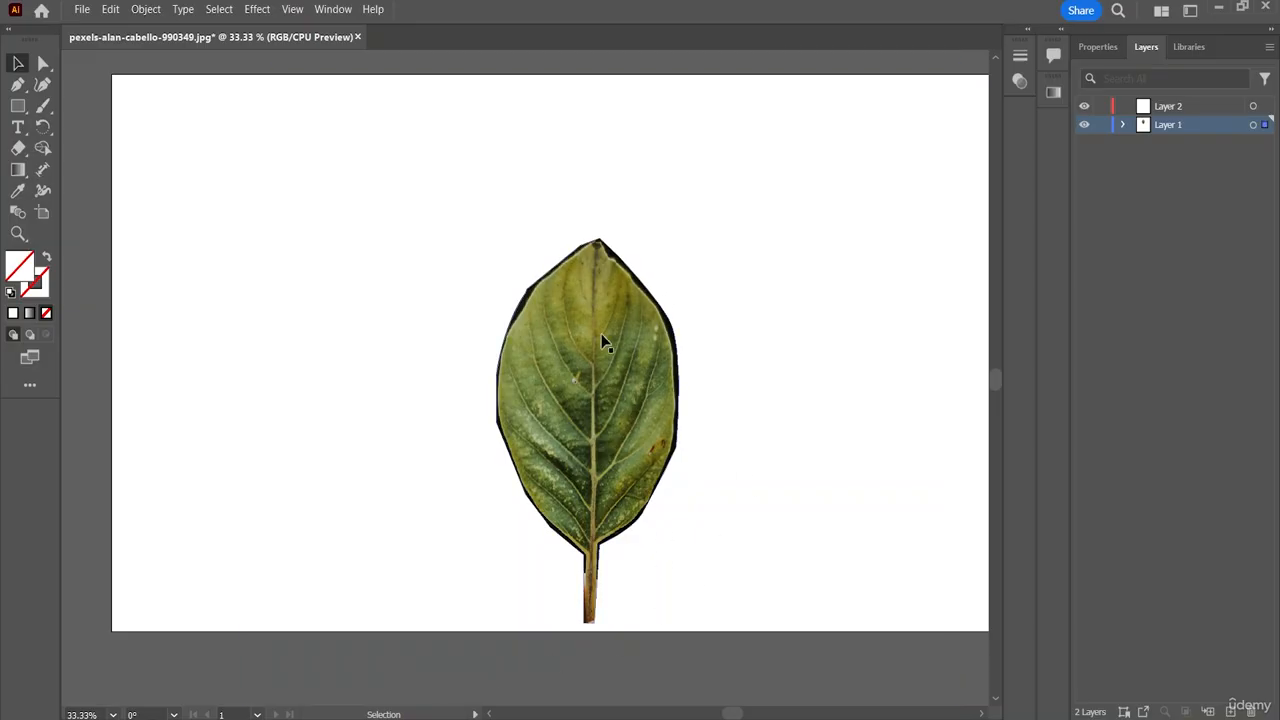
pyautogui.doubleClick(602, 342)
pyautogui.moveTo(602, 342); pyautogui.dragTo(529, 317)
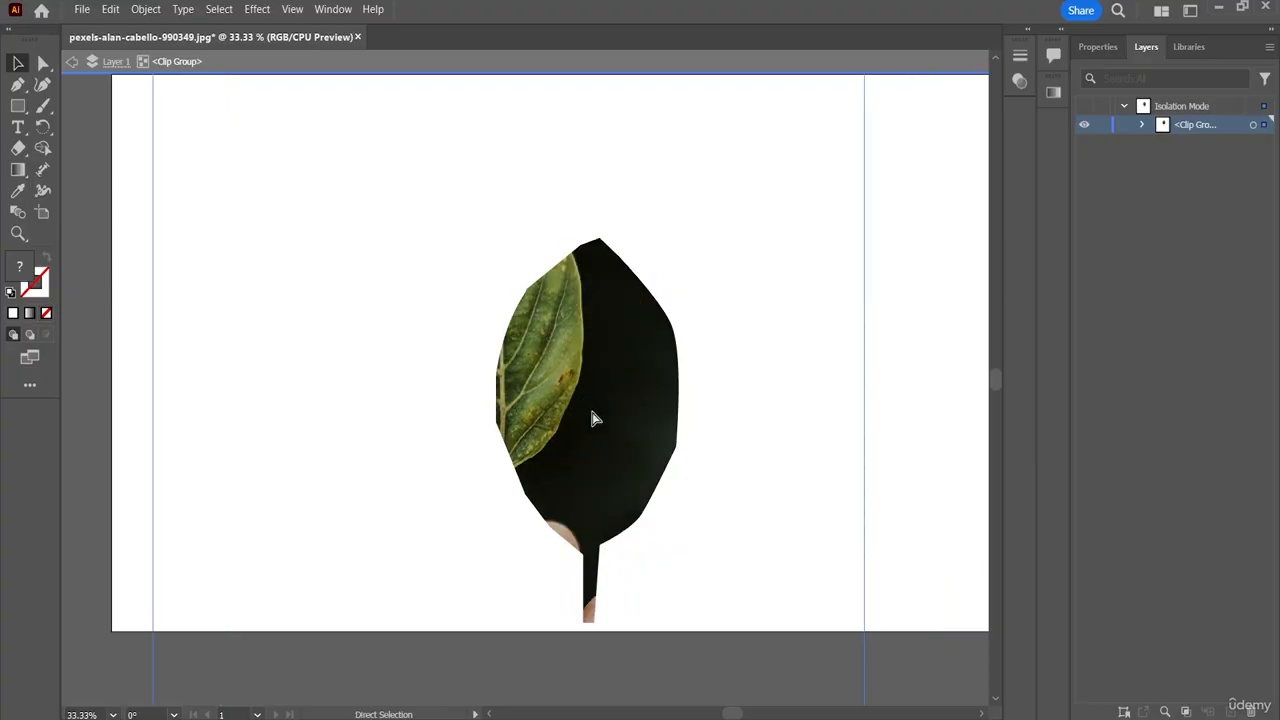
pyautogui.hotkey('ctrl', 'z')
pyautogui.hotkey('ctrl', 'z')
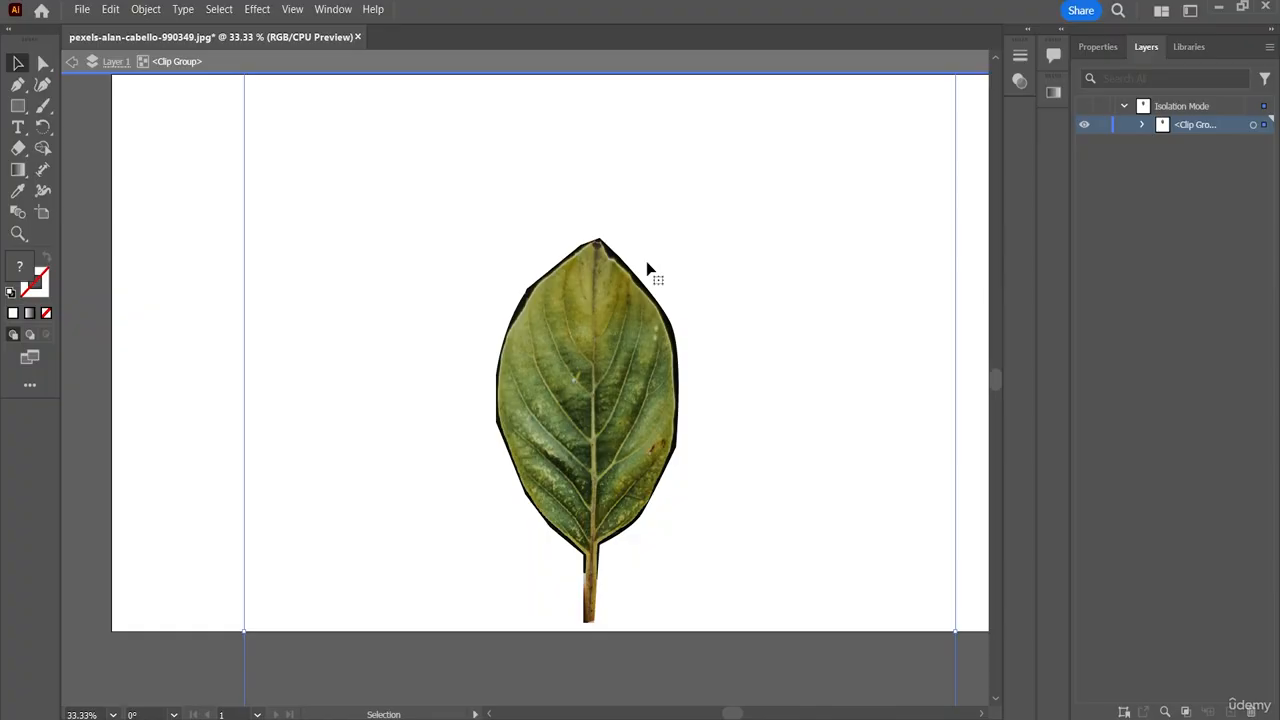
# - Open Export for Screens and set the export folder to the Desktop's Photo Editing with Photoshop, Illustrator,Canva and Lightroom Resource File
pyautogui.click(82, 10)
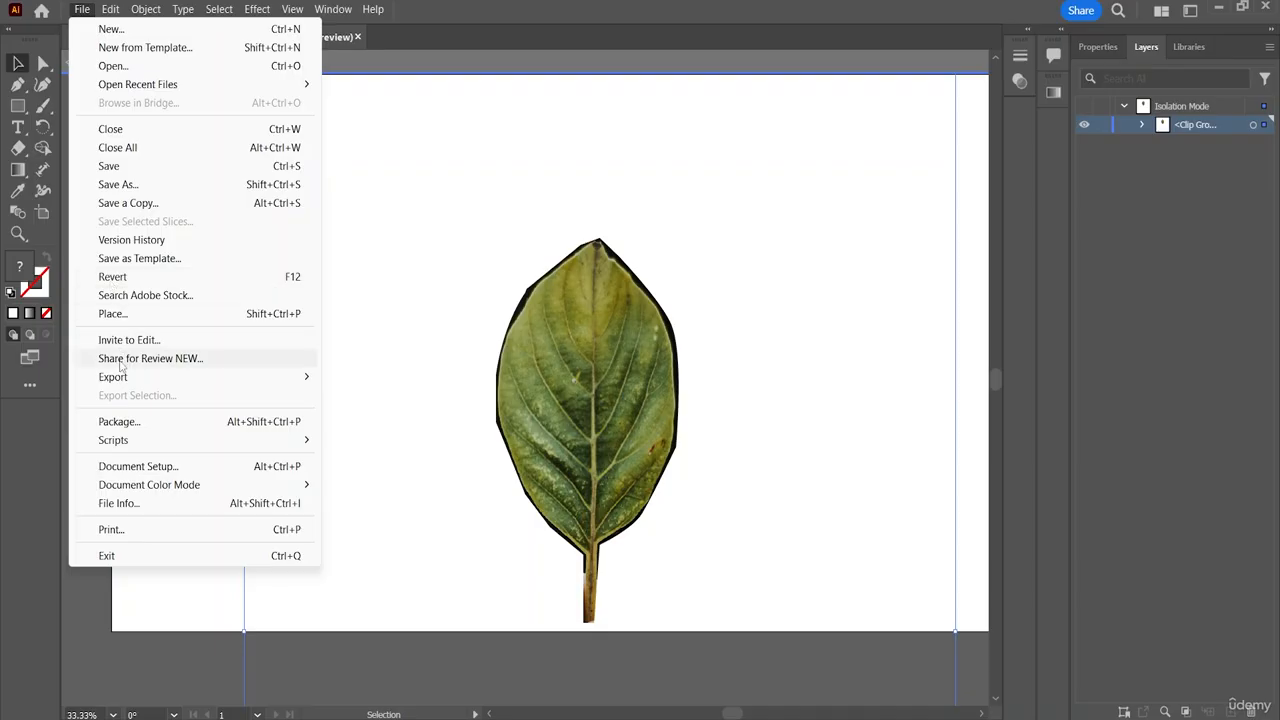
pyautogui.moveTo(122, 379)
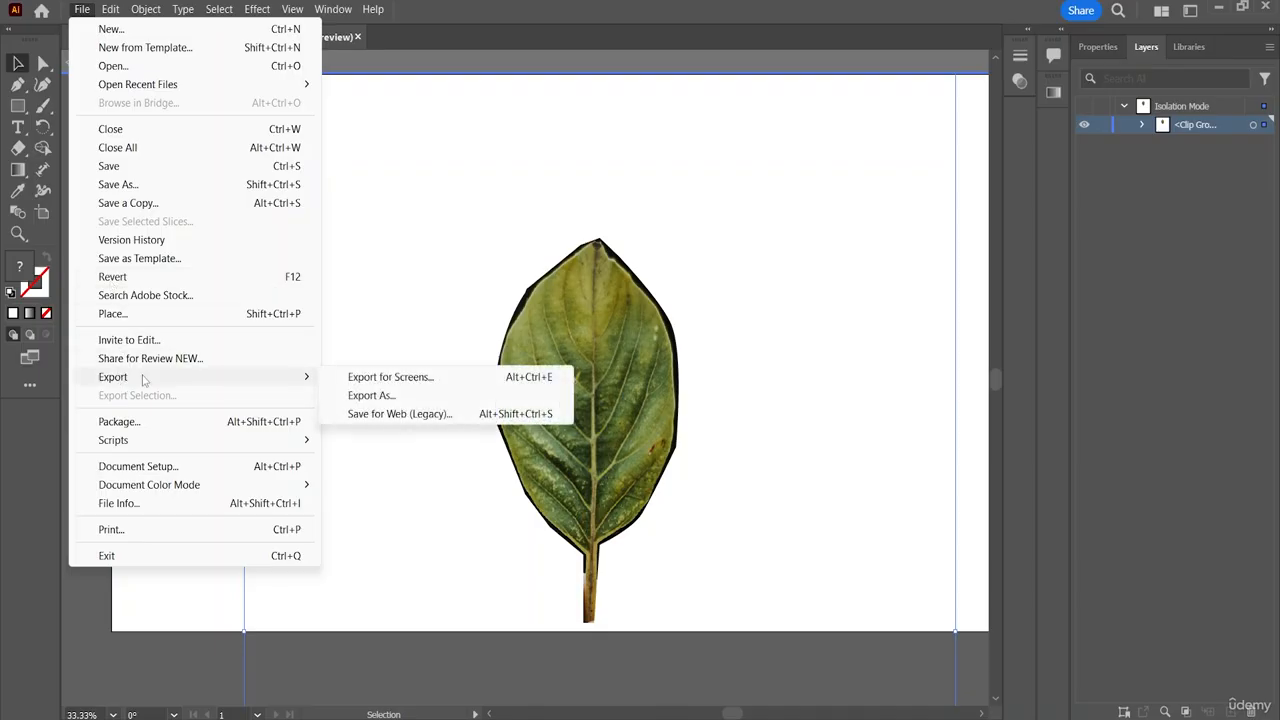
pyautogui.click(378, 379)
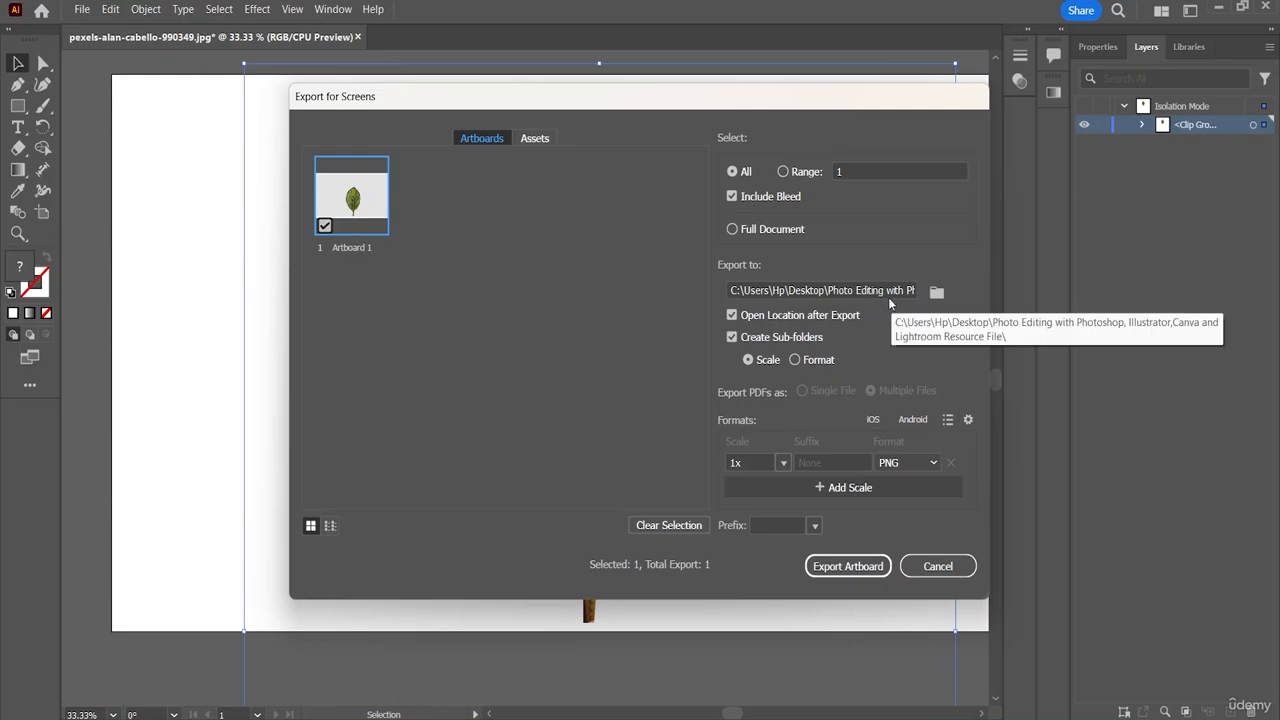
pyautogui.click(937, 292)
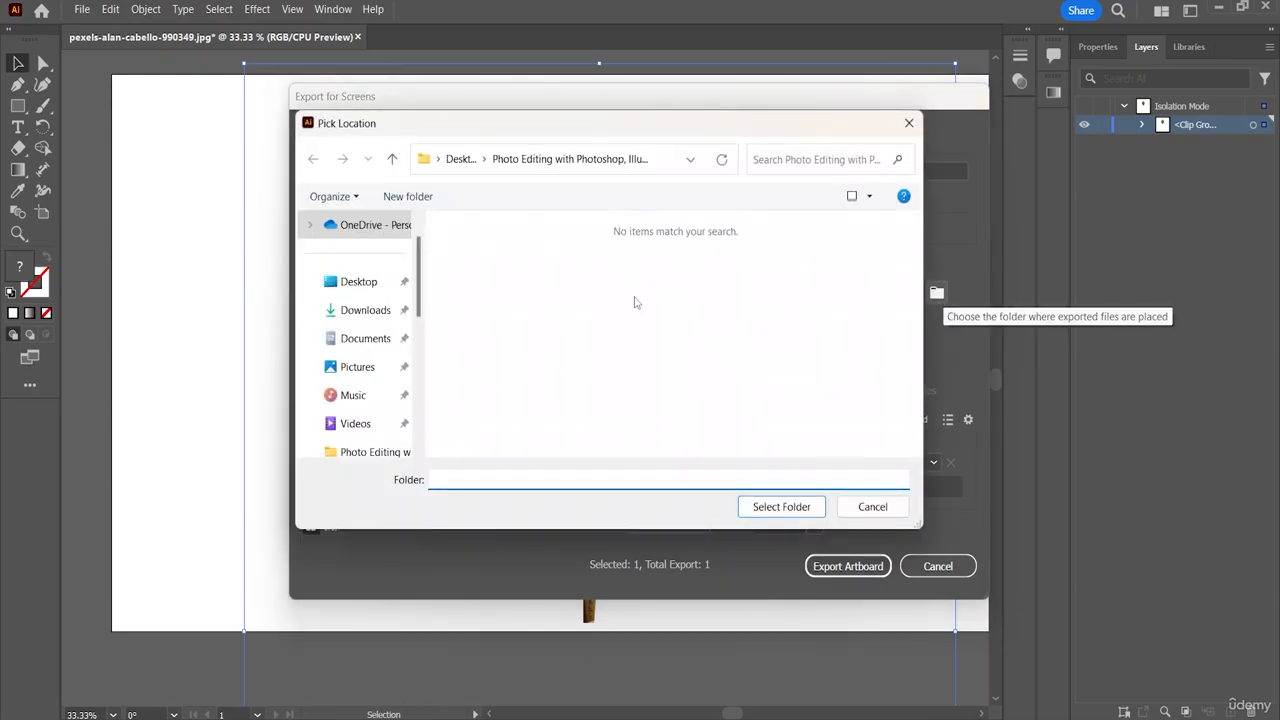
pyautogui.click(337, 292)
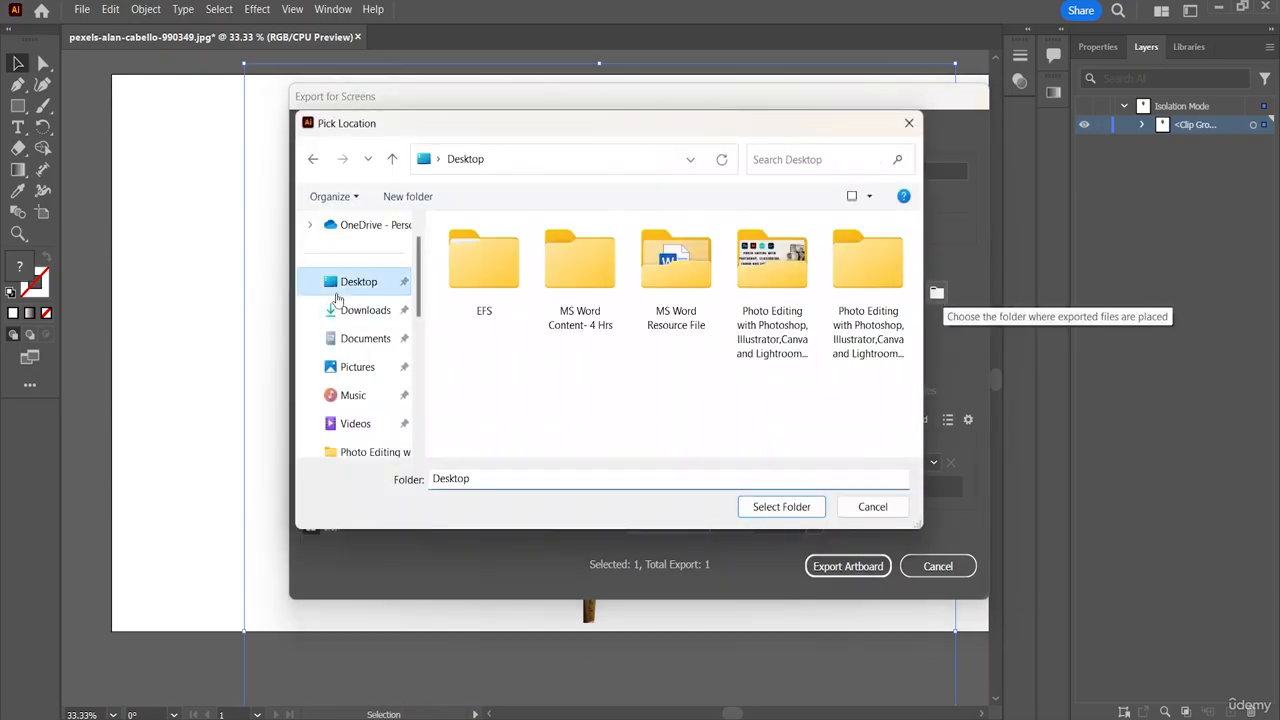
pyautogui.doubleClick(860, 345)
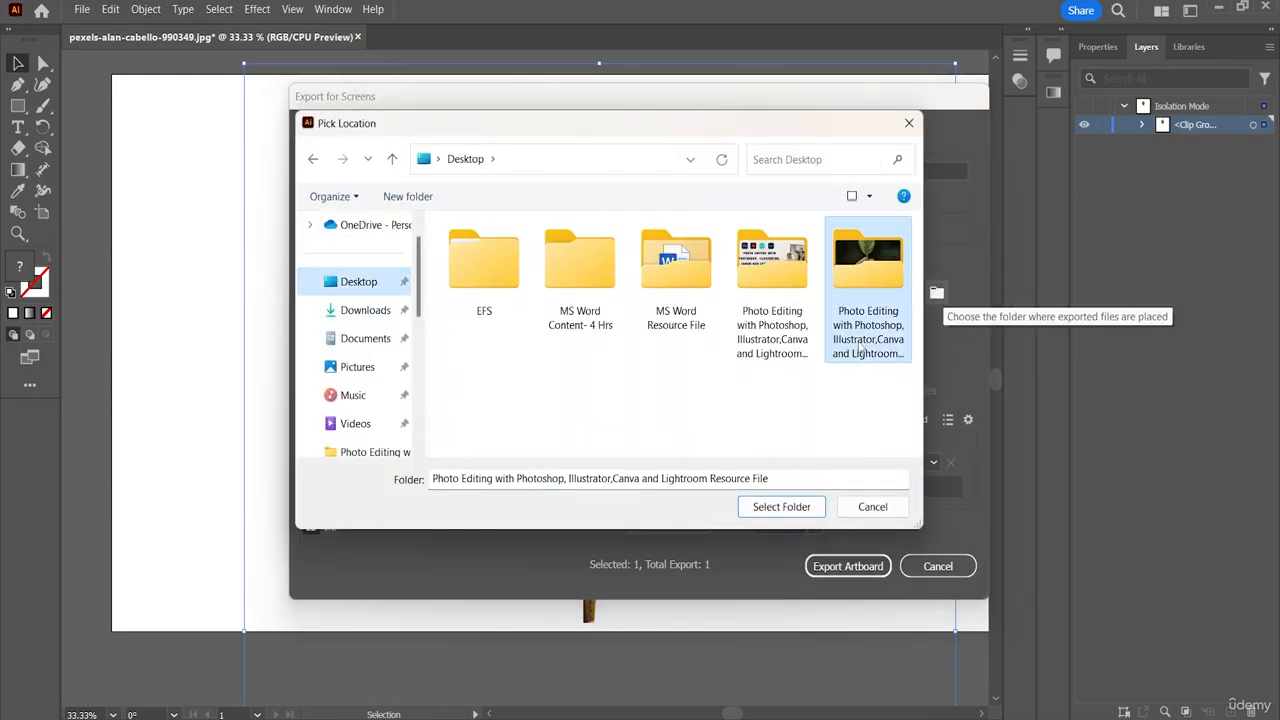
pyautogui.click(781, 507)
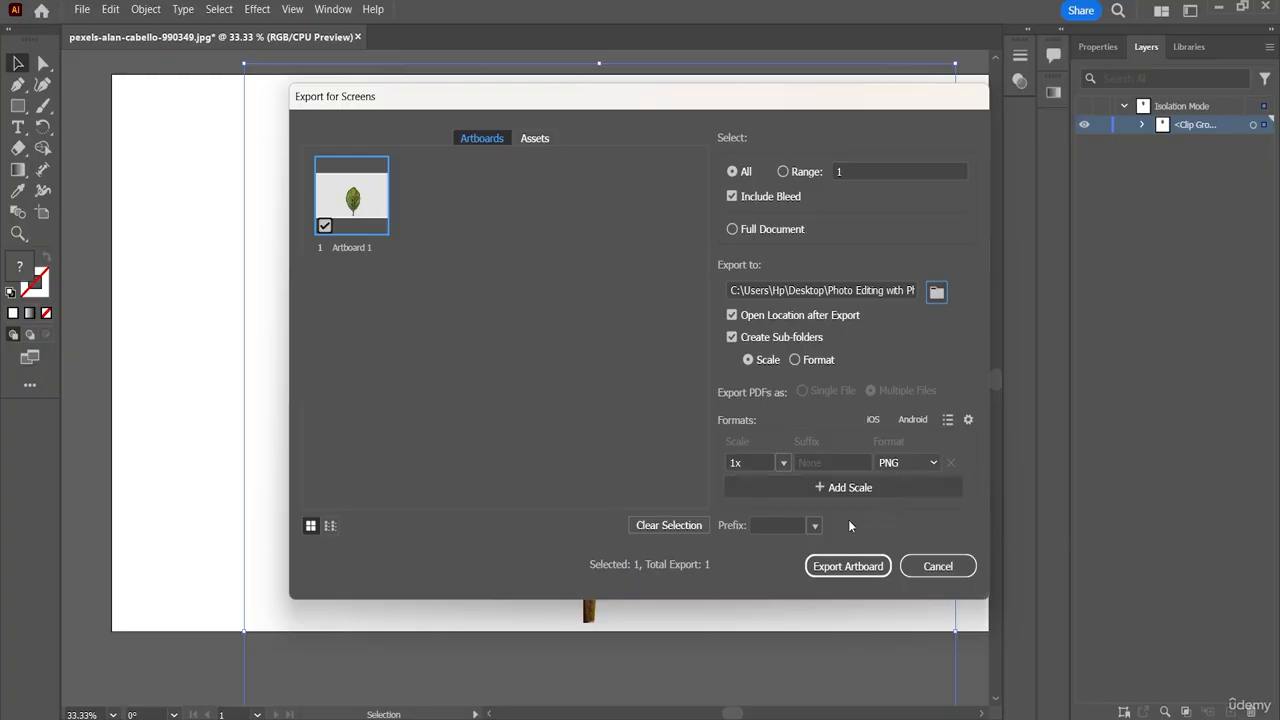
# - Examine the asset, file format and prefix options in Export for Screens, and cancel the export
pyautogui.click(534, 139)
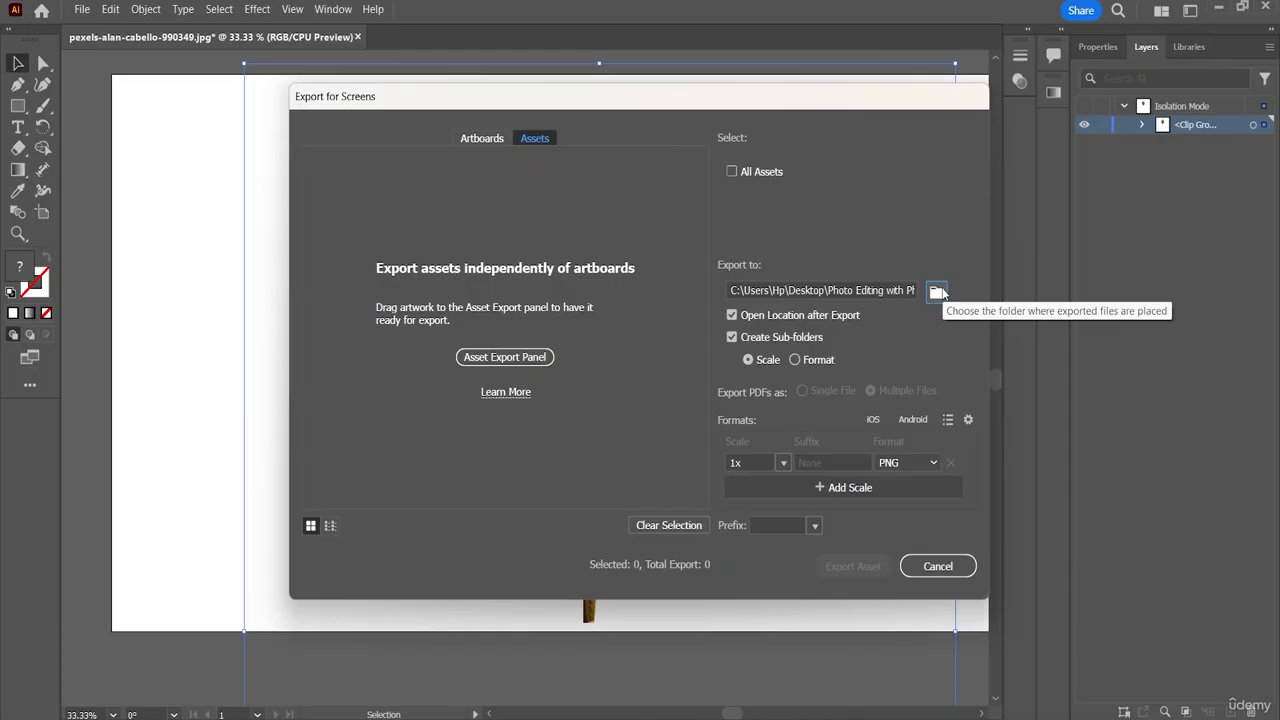
pyautogui.click(931, 463)
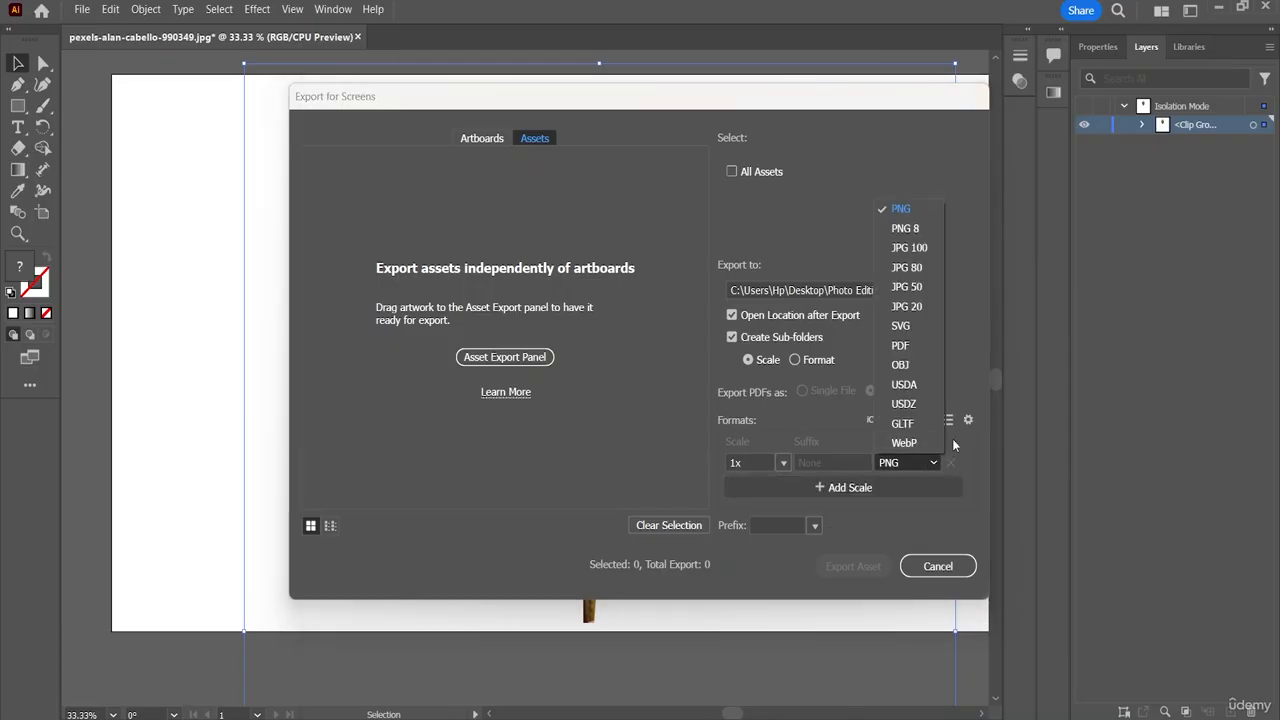
pyautogui.click(964, 420)
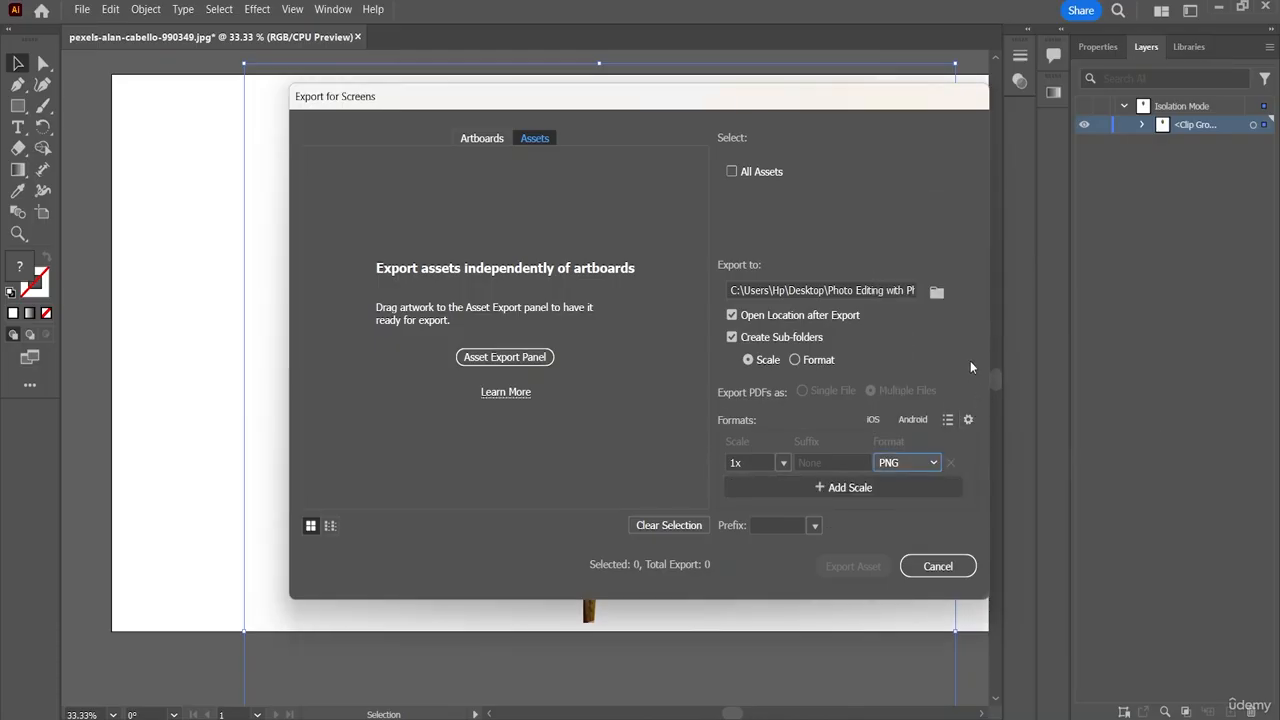
pyautogui.click(469, 140)
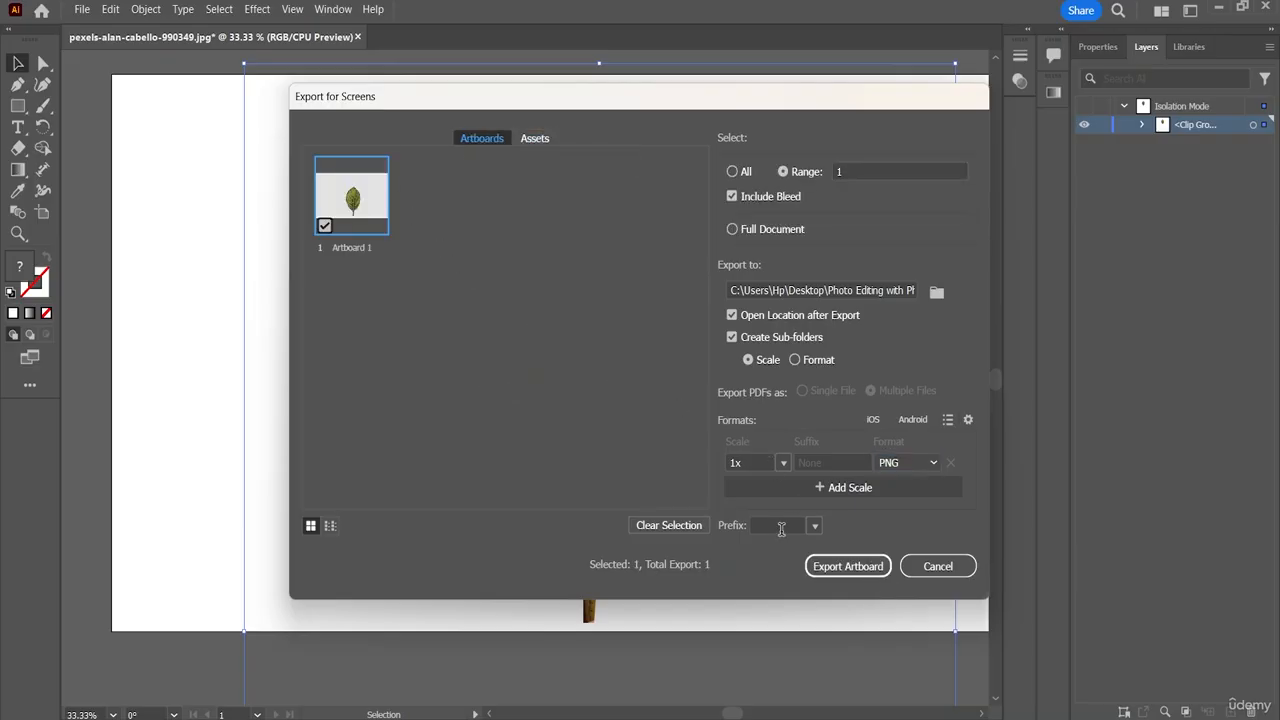
pyautogui.click(816, 526)
pyautogui.click(865, 523)
pyautogui.click(937, 566)
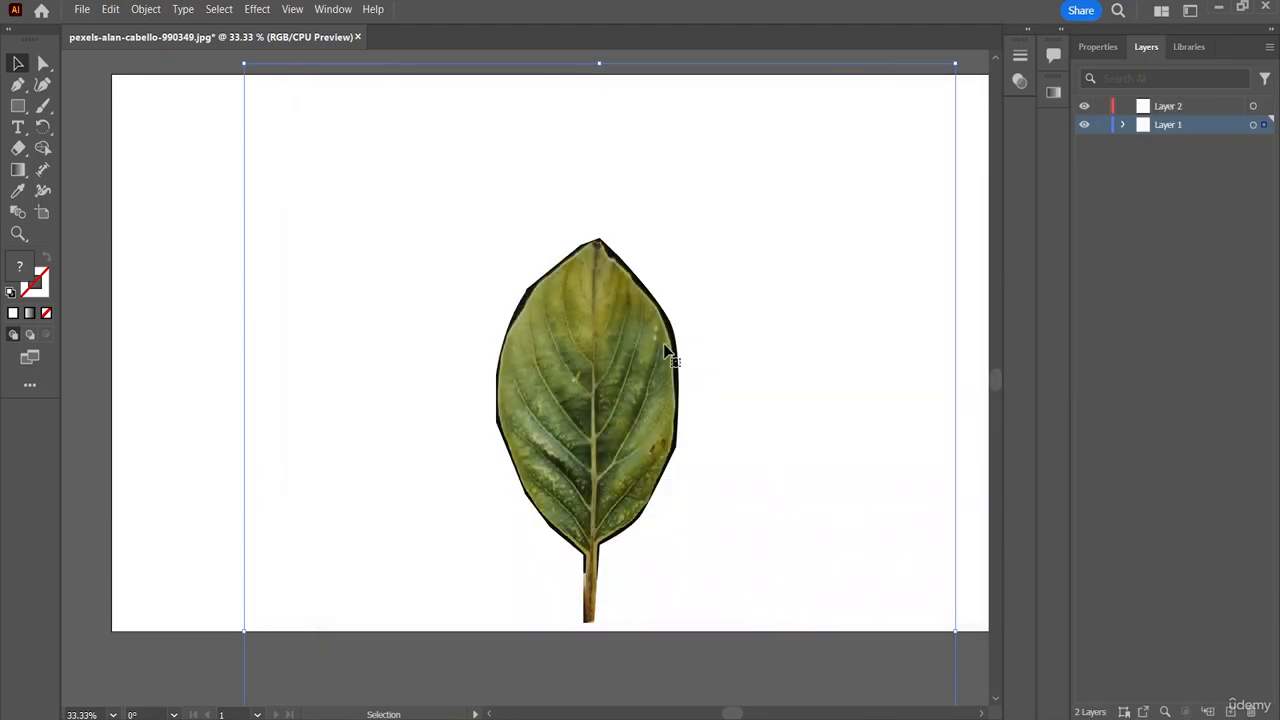
pyautogui.click(82, 10)
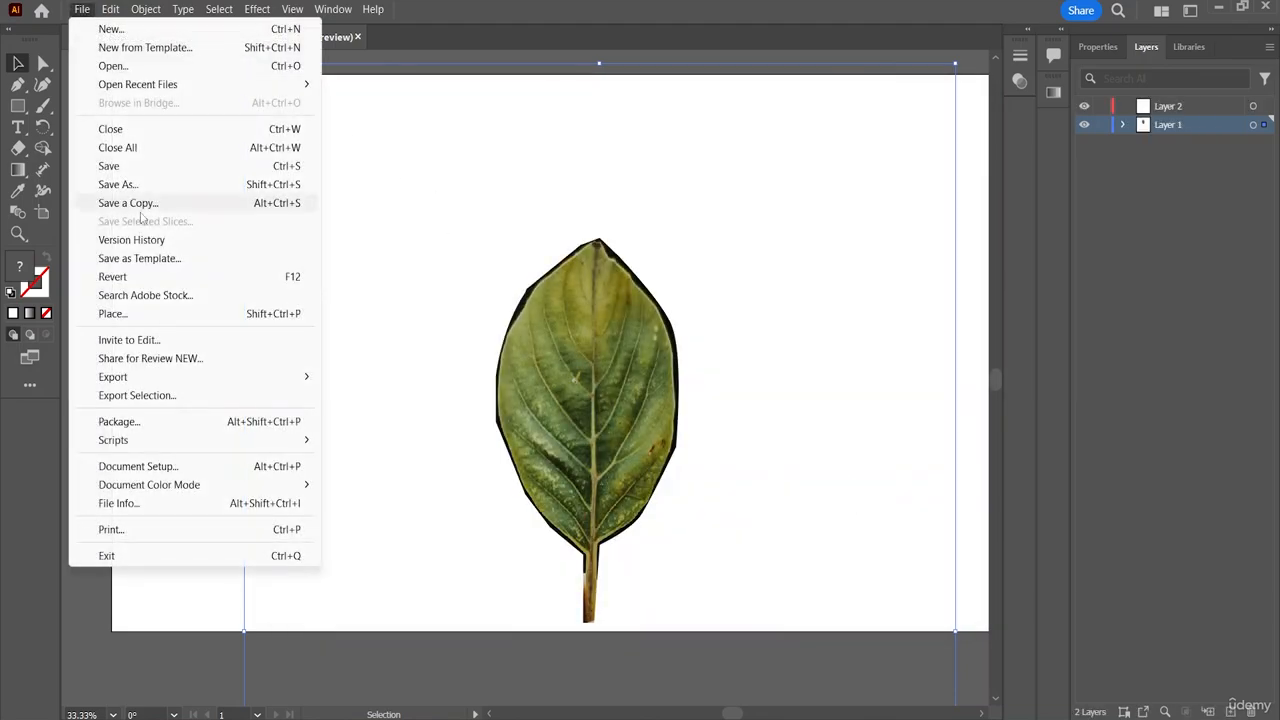
pyautogui.moveTo(150, 383)
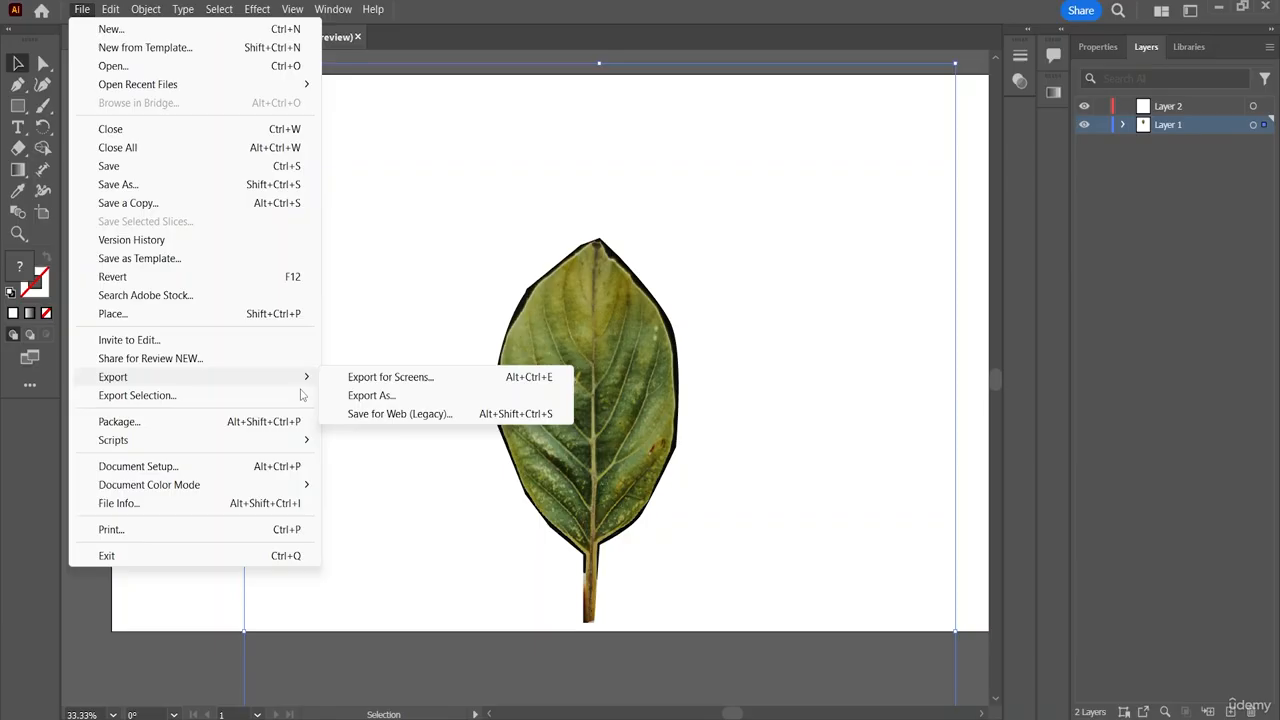
pyautogui.click(409, 396)
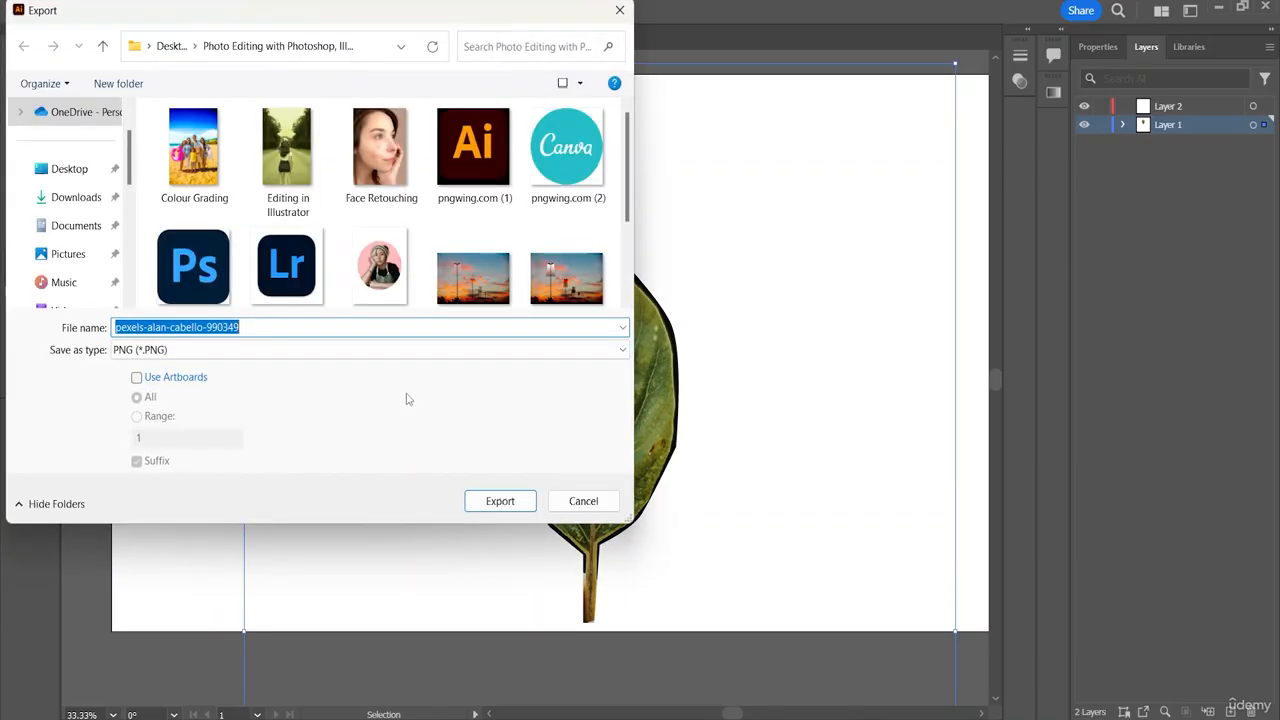
pyautogui.click(615, 11)
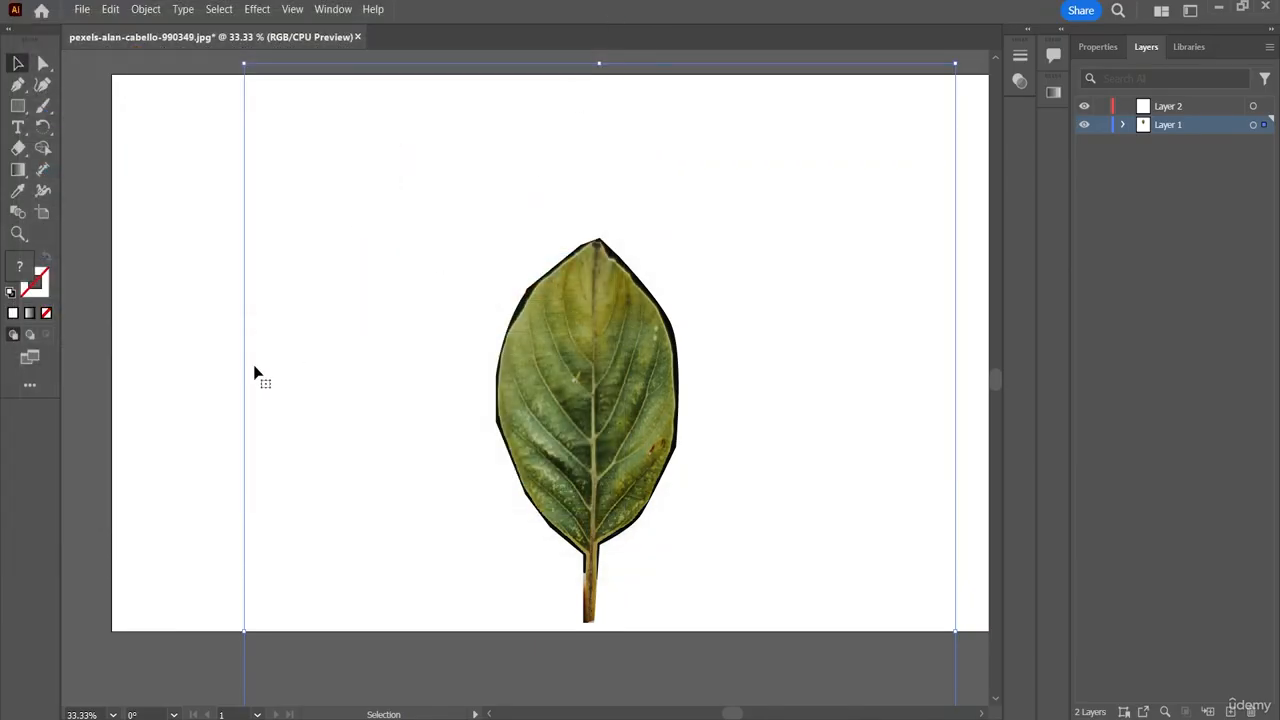
# - Open Save for Web (Legacy) for the clipped leaf and set the preview zoom to 50%
pyautogui.click(82, 9)
pyautogui.moveTo(143, 377)
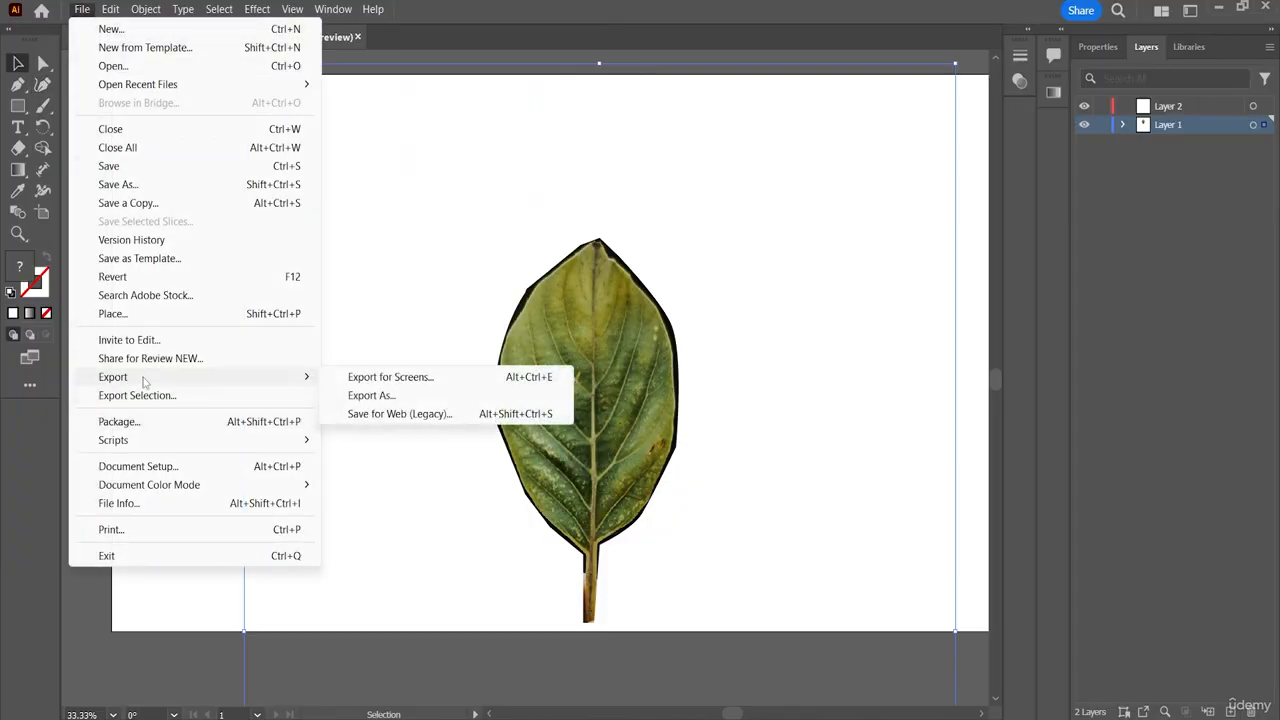
pyautogui.click(375, 413)
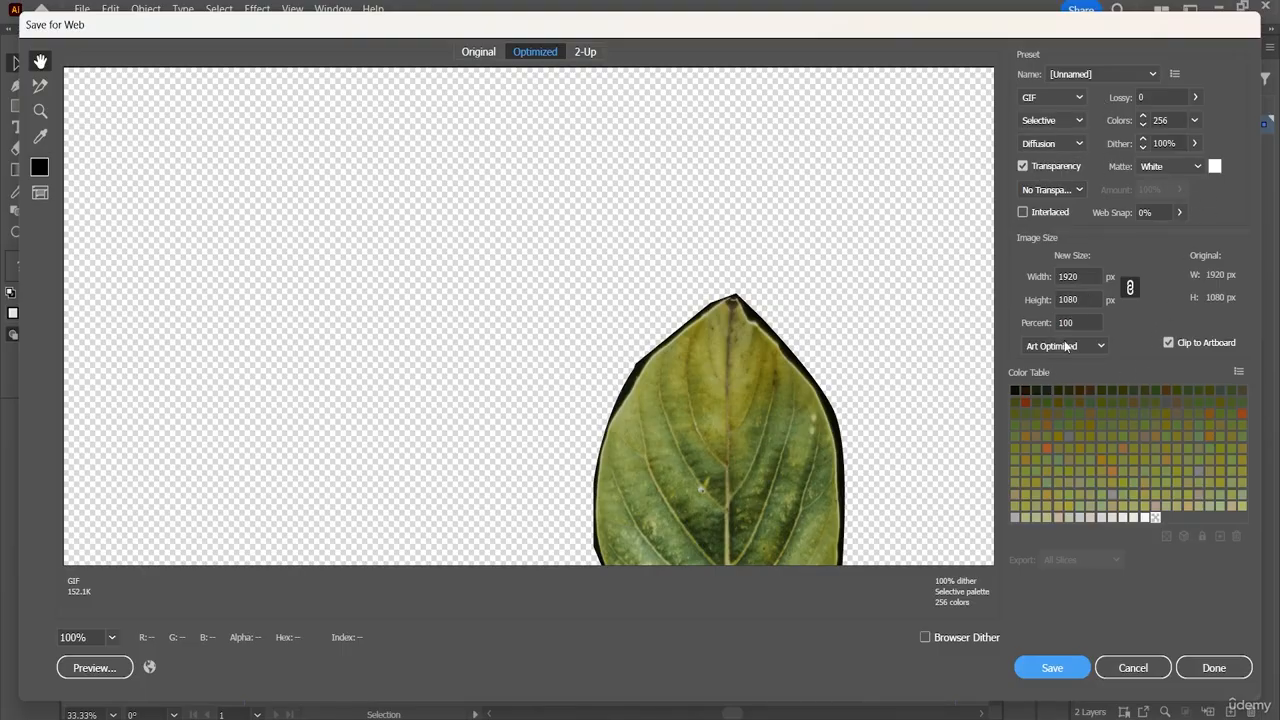
pyautogui.click(110, 641)
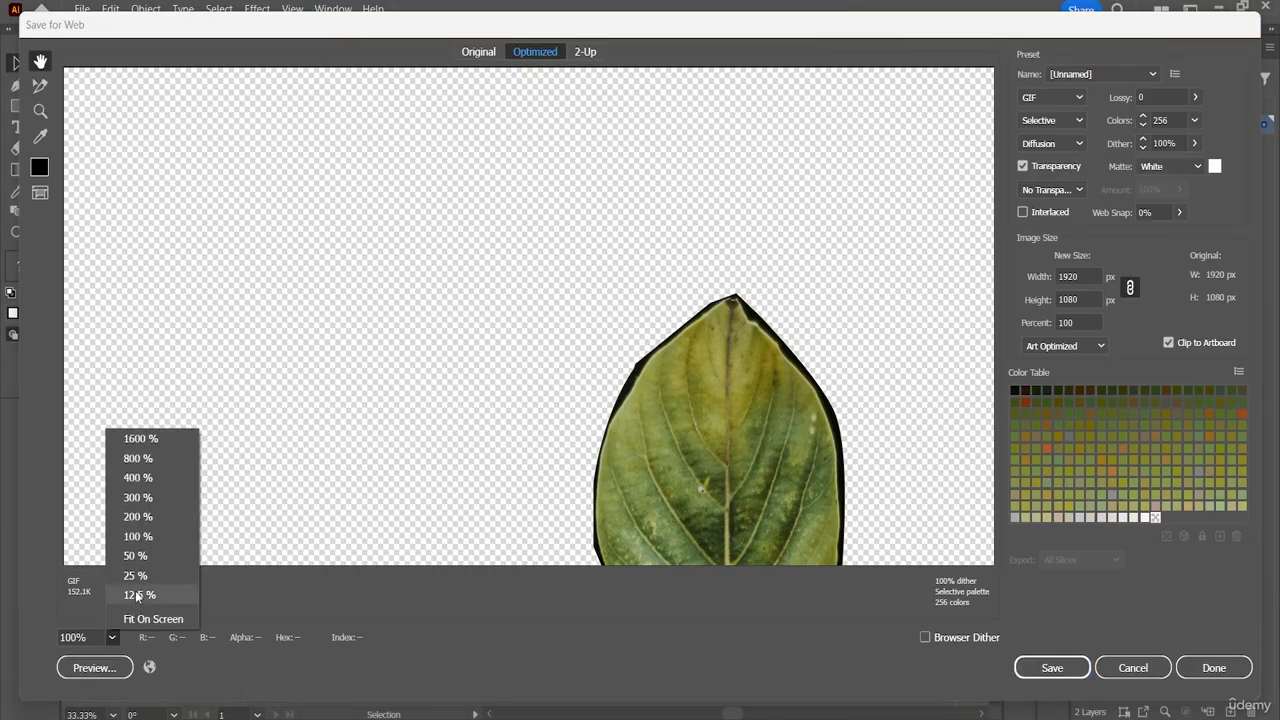
pyautogui.click(136, 558)
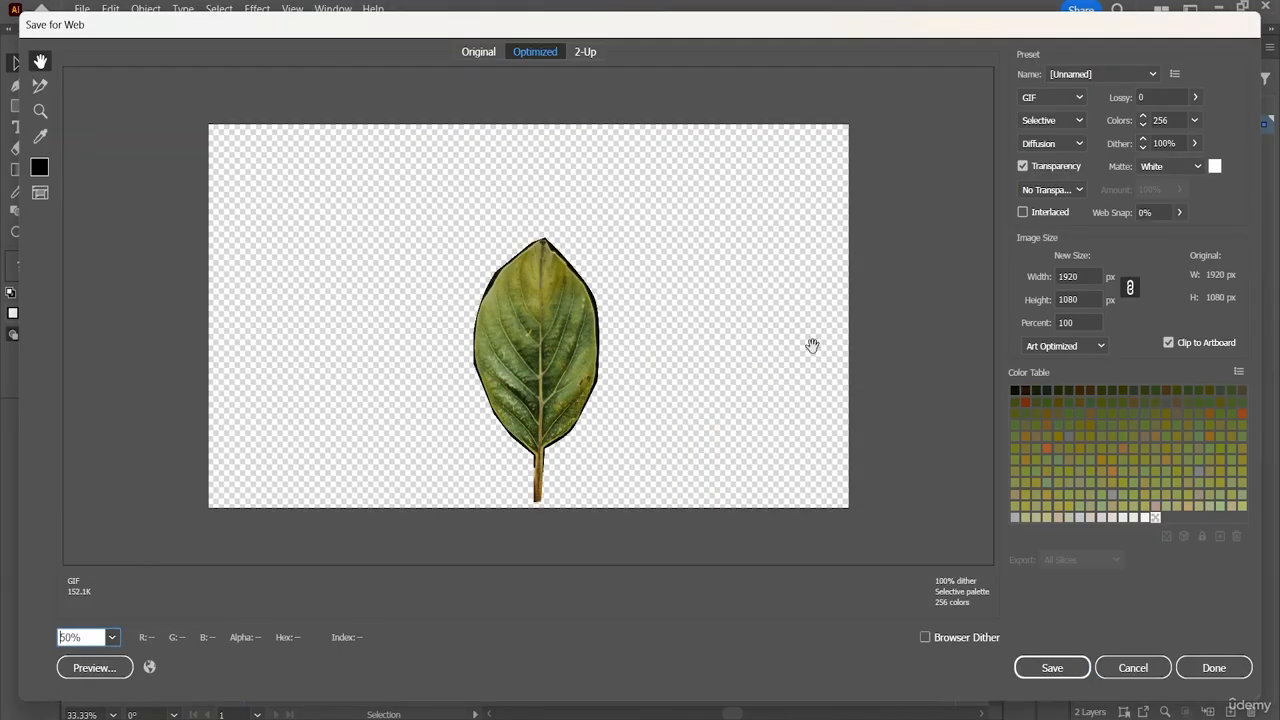
# - Preview the optimized leaf image in the web browser, look over the cutout, and close the preview page
pyautogui.click(118, 669)
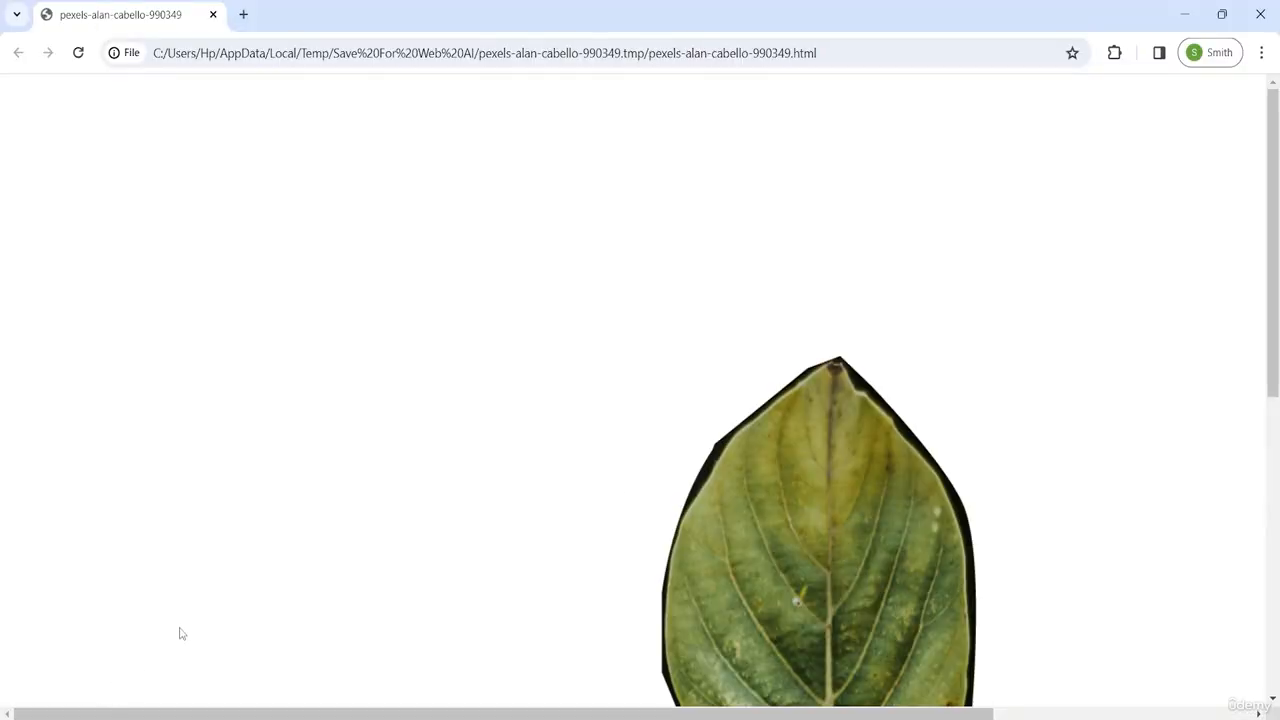
pyautogui.scroll(-6, 1060, 354)
pyautogui.scroll(3, 1060, 354)
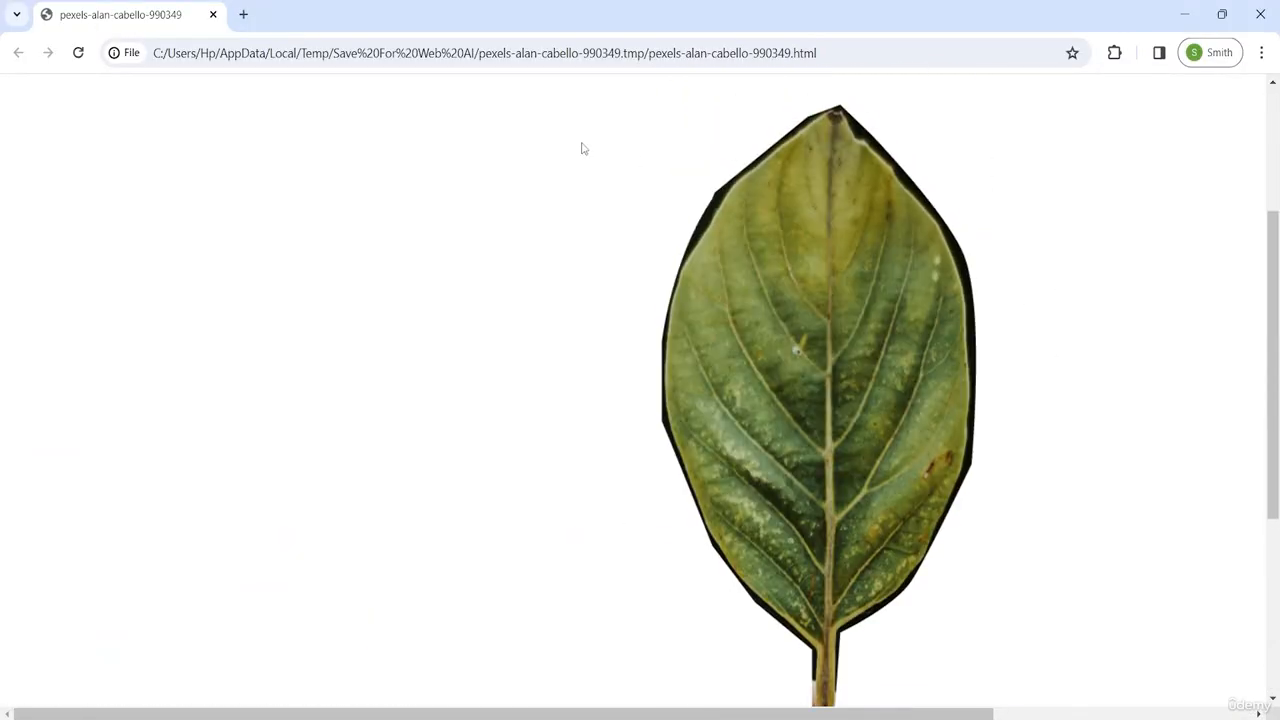
pyautogui.click(212, 15)
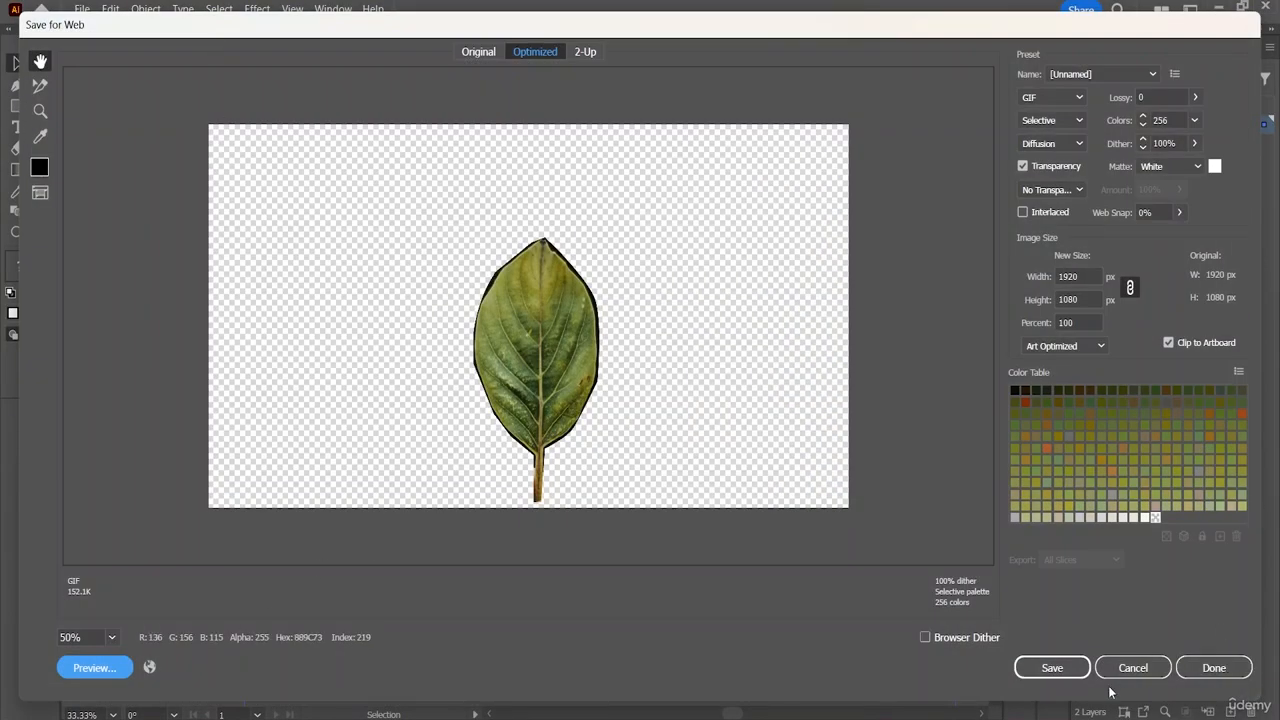
# - Save the optimized leaf GIF as Cut out in the Desktop's second Photo Editing with Photoshop, Illustrator,Canva and Lightroom folder
pyautogui.click(1060, 668)
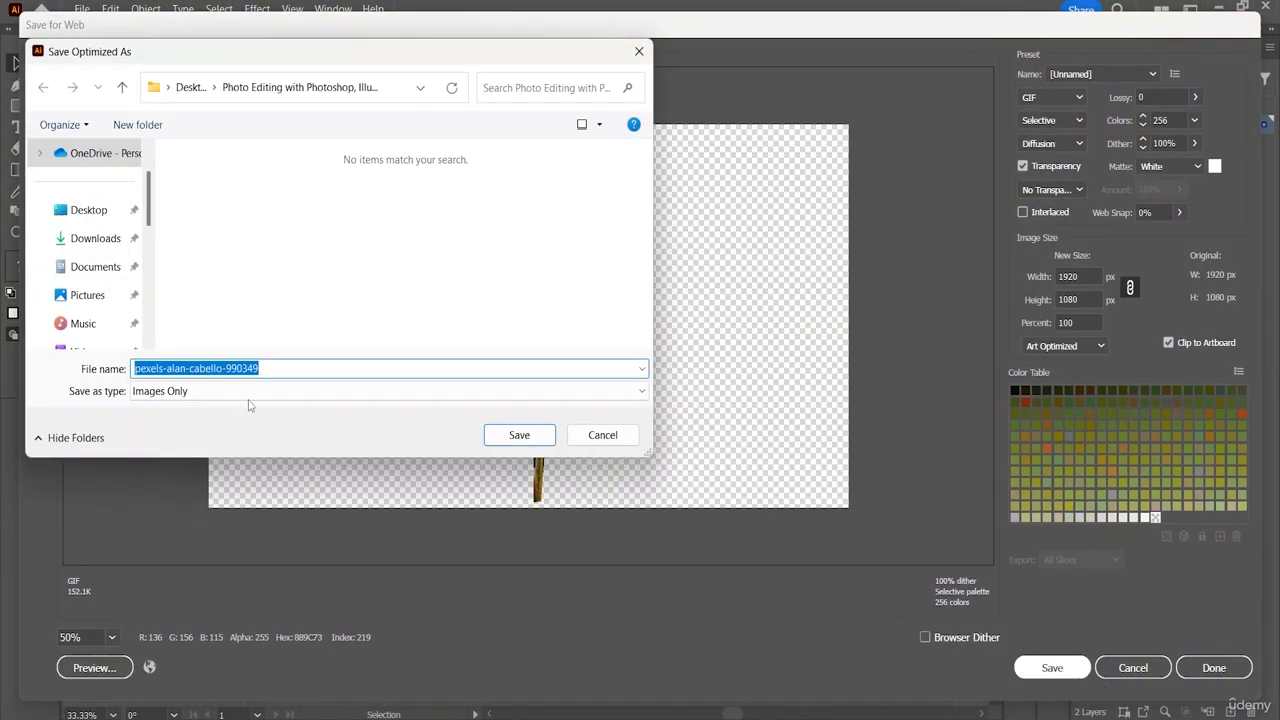
pyautogui.click(95, 211)
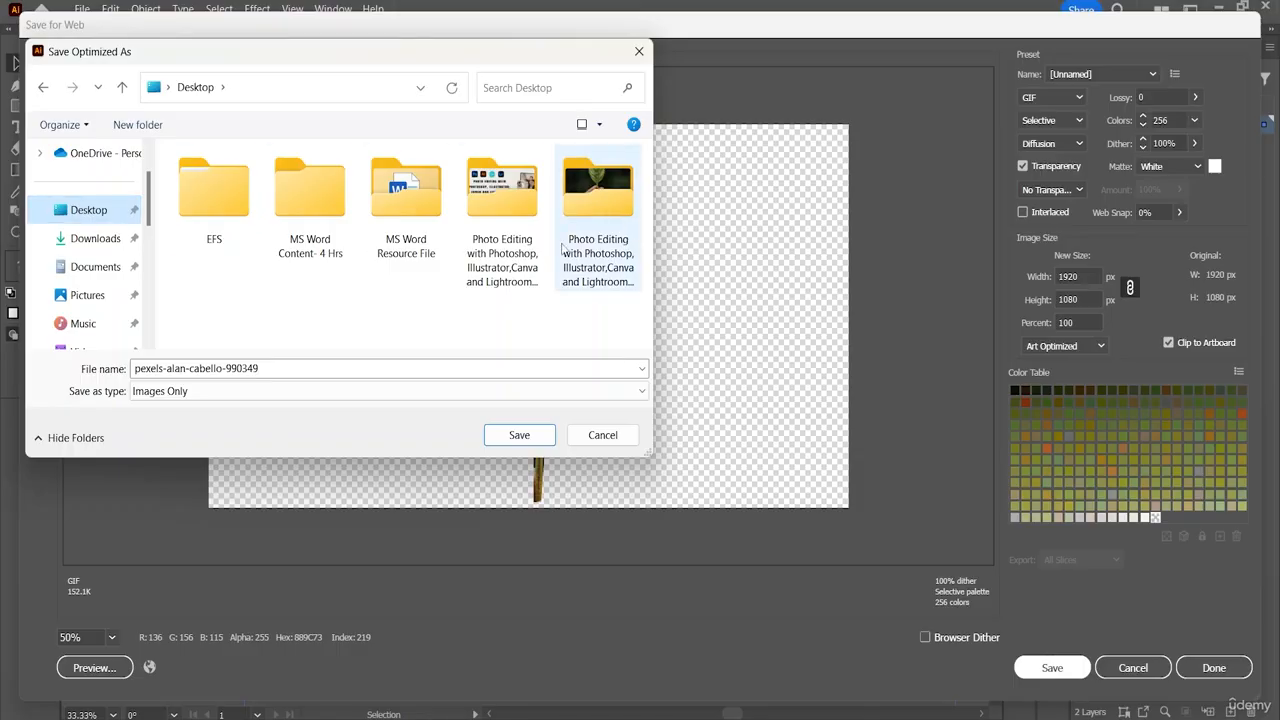
pyautogui.doubleClick(598, 220)
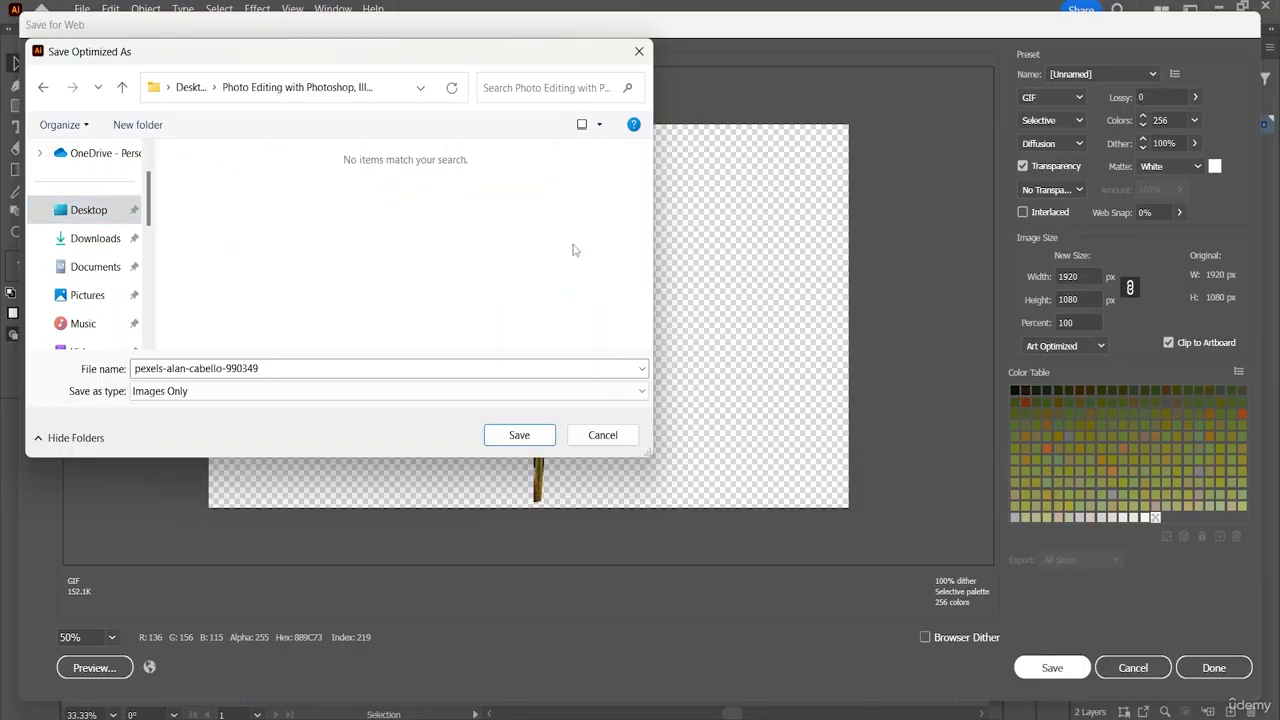
pyautogui.doubleClick(281, 367)
pyautogui.press('BackSpace')
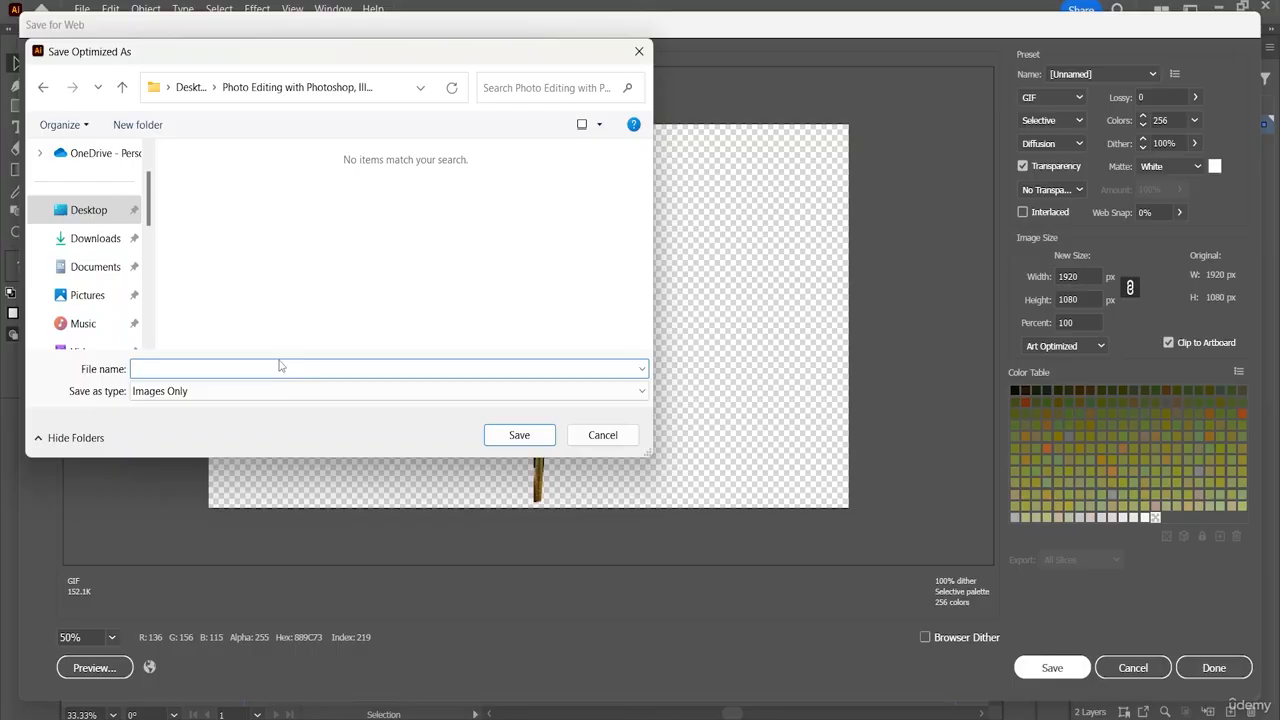
pyautogui.write('Cut out')
pyautogui.click(527, 438)
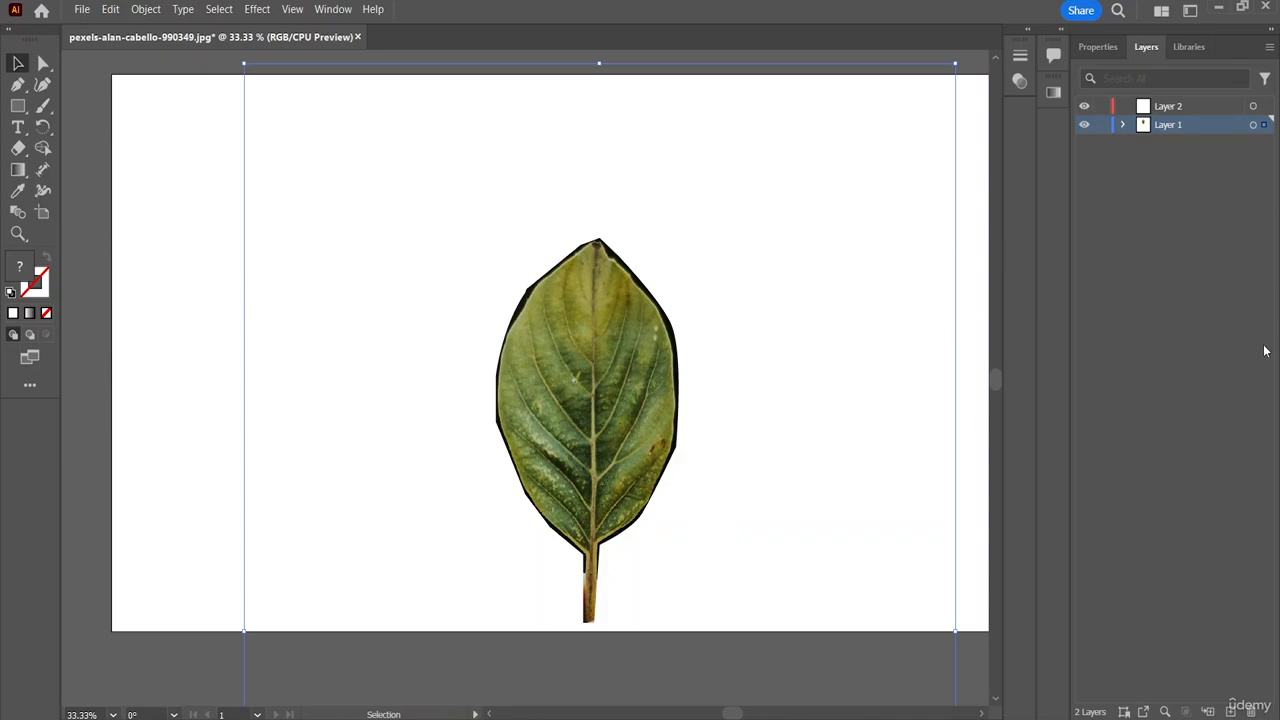
# - Open Save As for the document on the computer and choose the Desktop's second Photo Editing with Photoshop, Illustrator,Canva and Lightroom folder
pyautogui.click(86, 11)
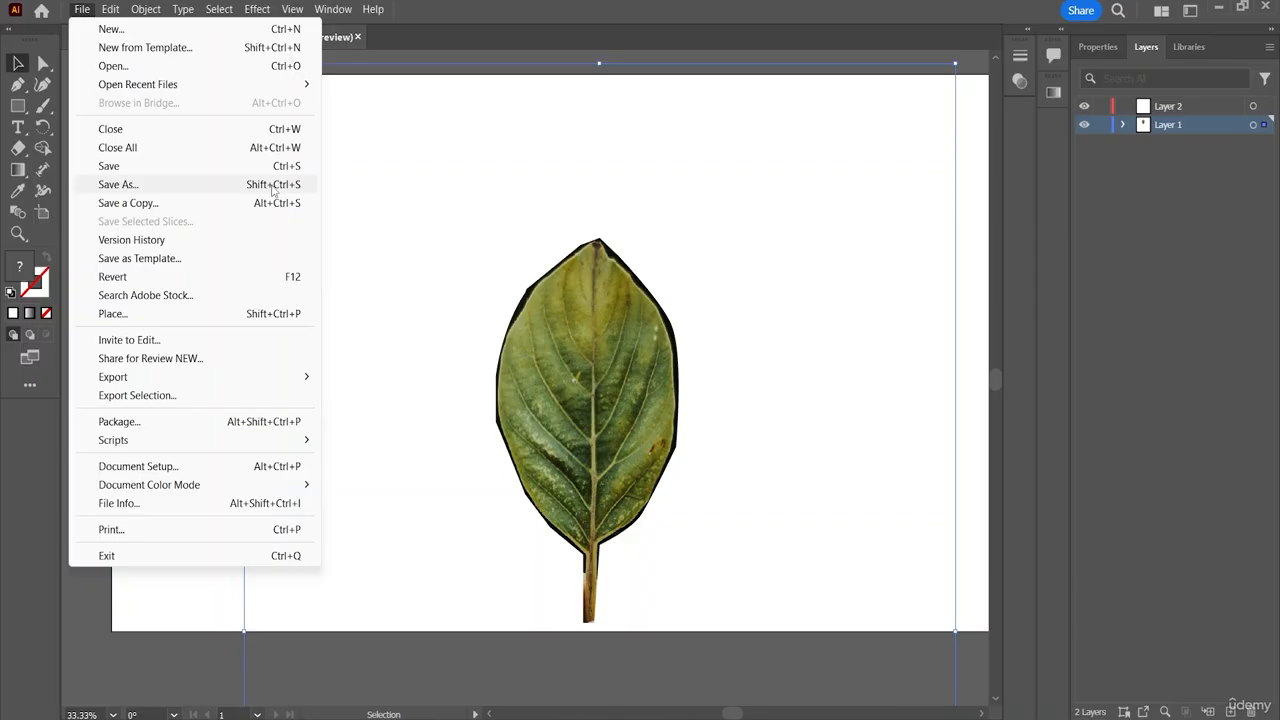
pyautogui.click(272, 190)
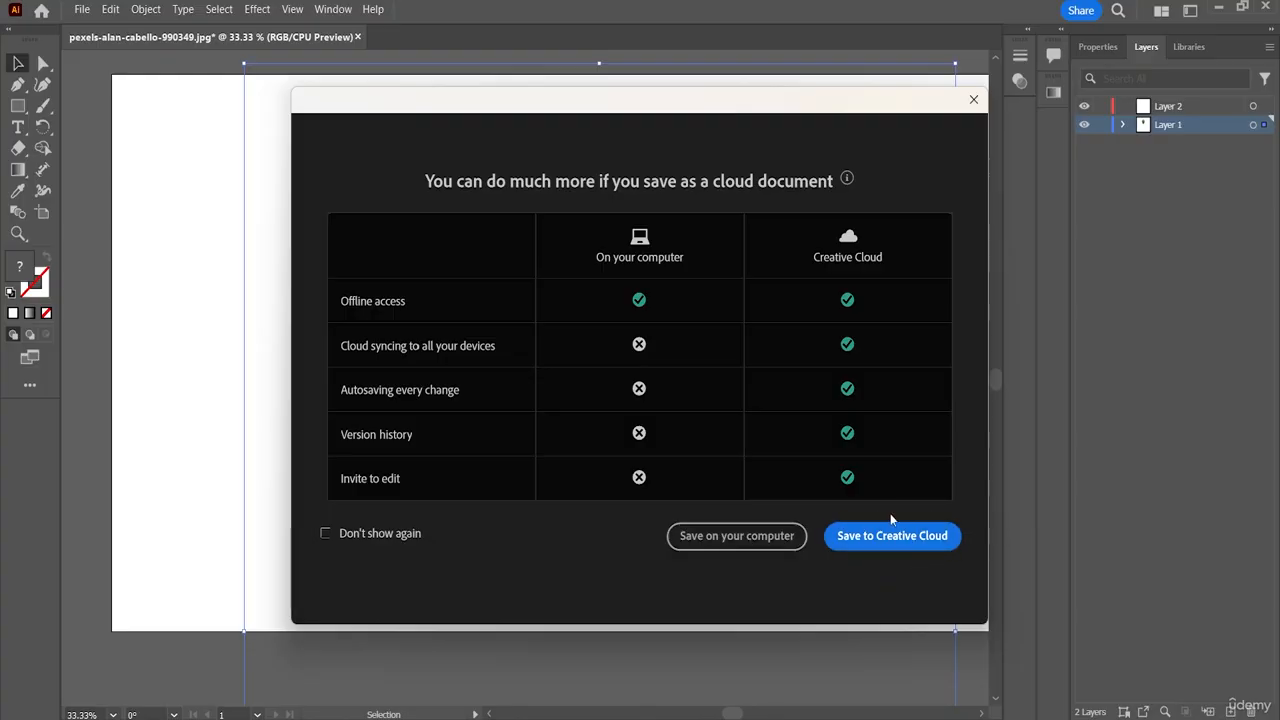
pyautogui.click(736, 536)
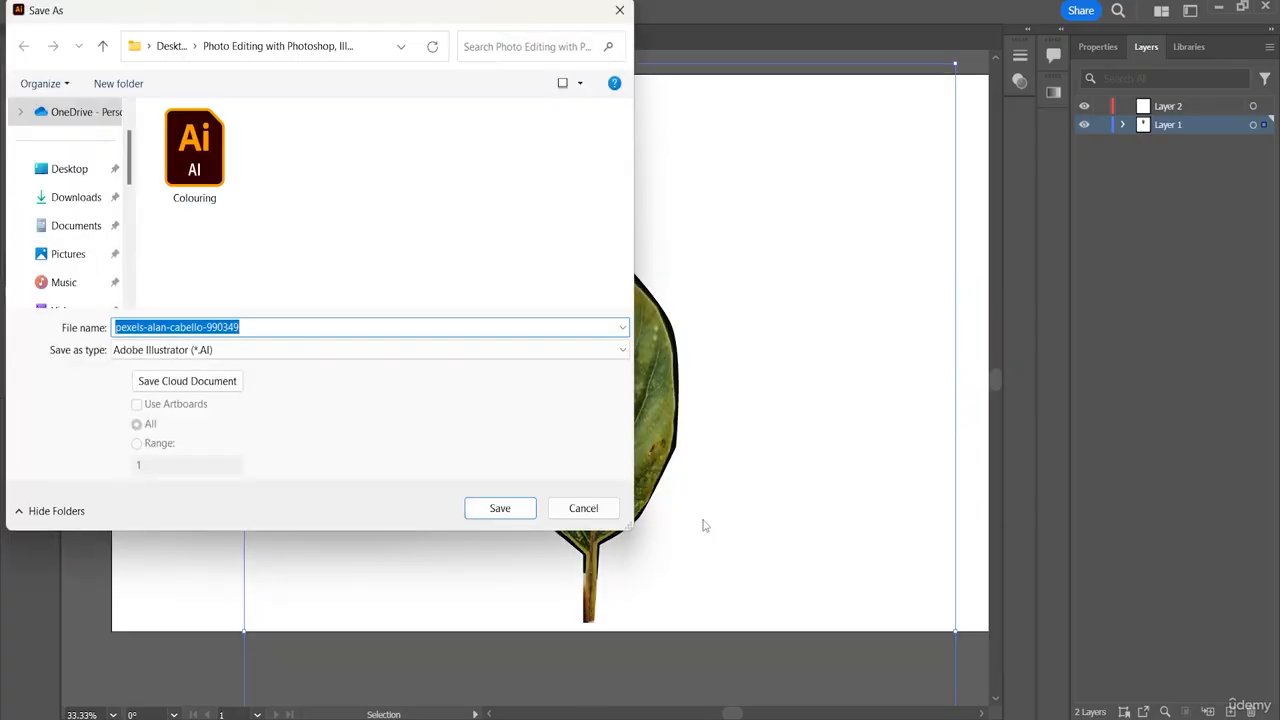
pyautogui.click(70, 167)
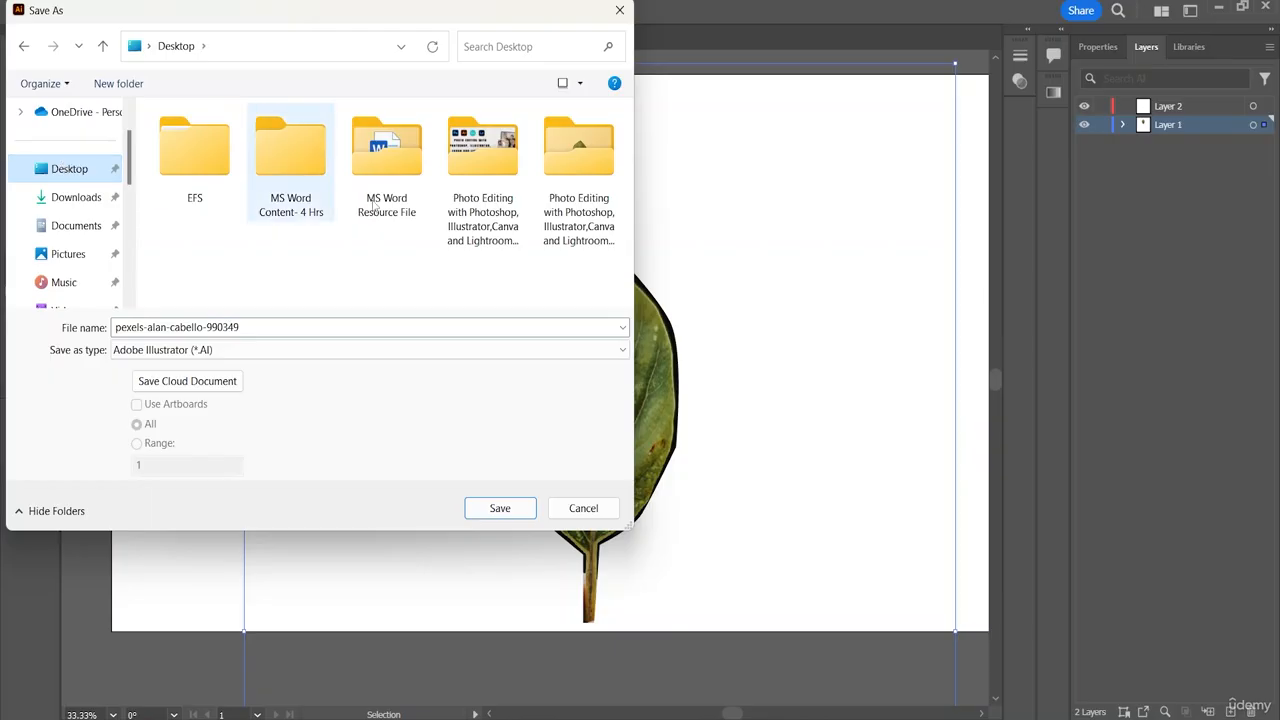
pyautogui.doubleClick(589, 226)
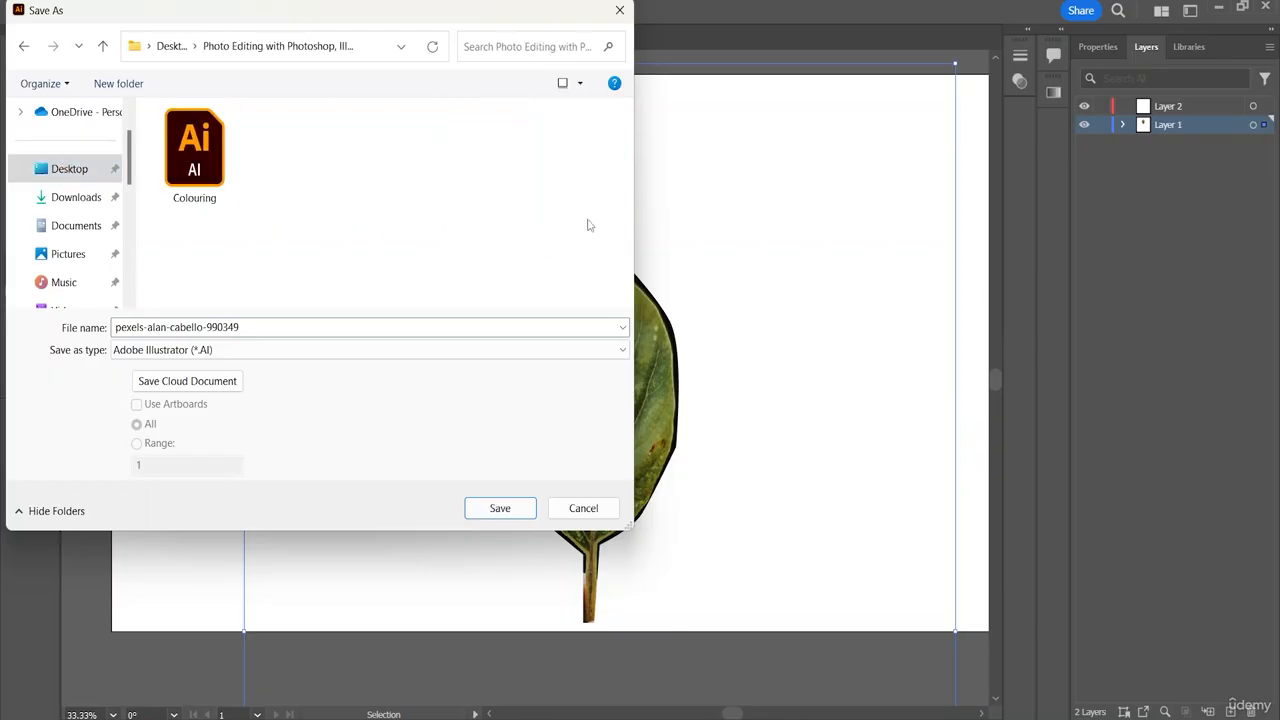
# - Name the document Cut out and save it in Adobe Illustrator (*.AI) format, accepting the Illustrator 2020 version options
pyautogui.click(287, 333)
pyautogui.press('BackSpace')
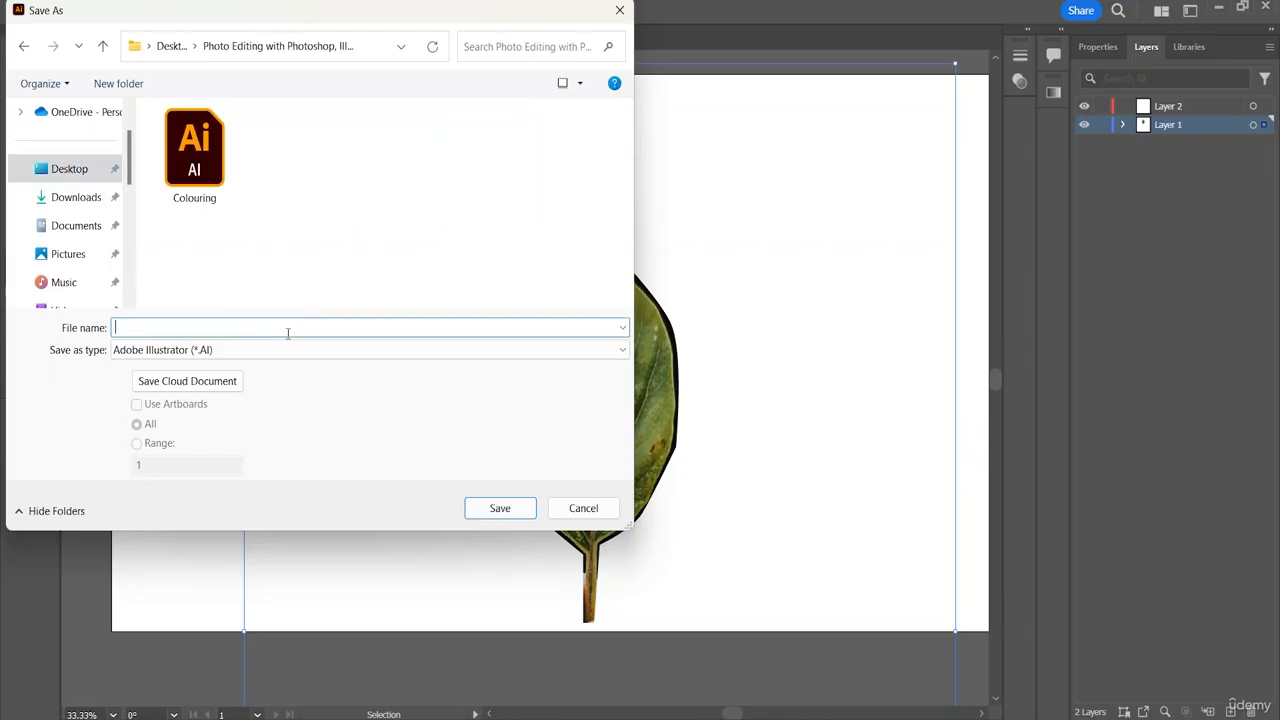
pyautogui.write('C')
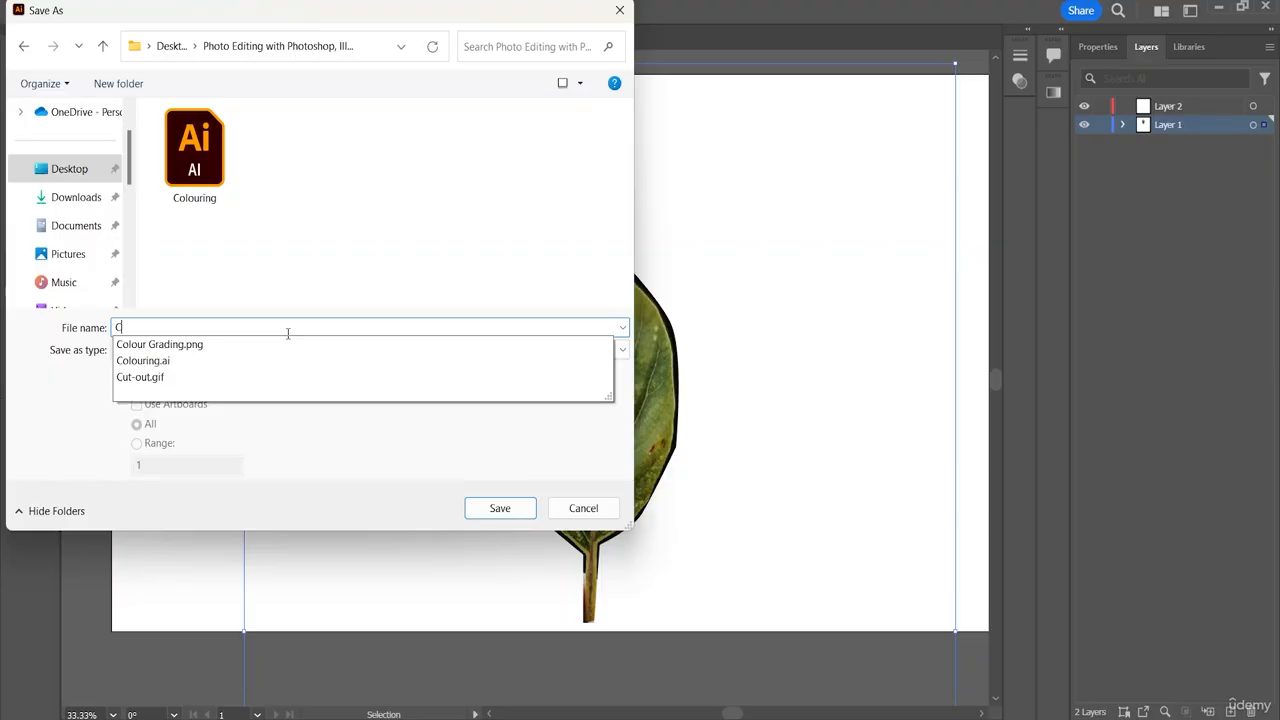
pyautogui.write('ut out')
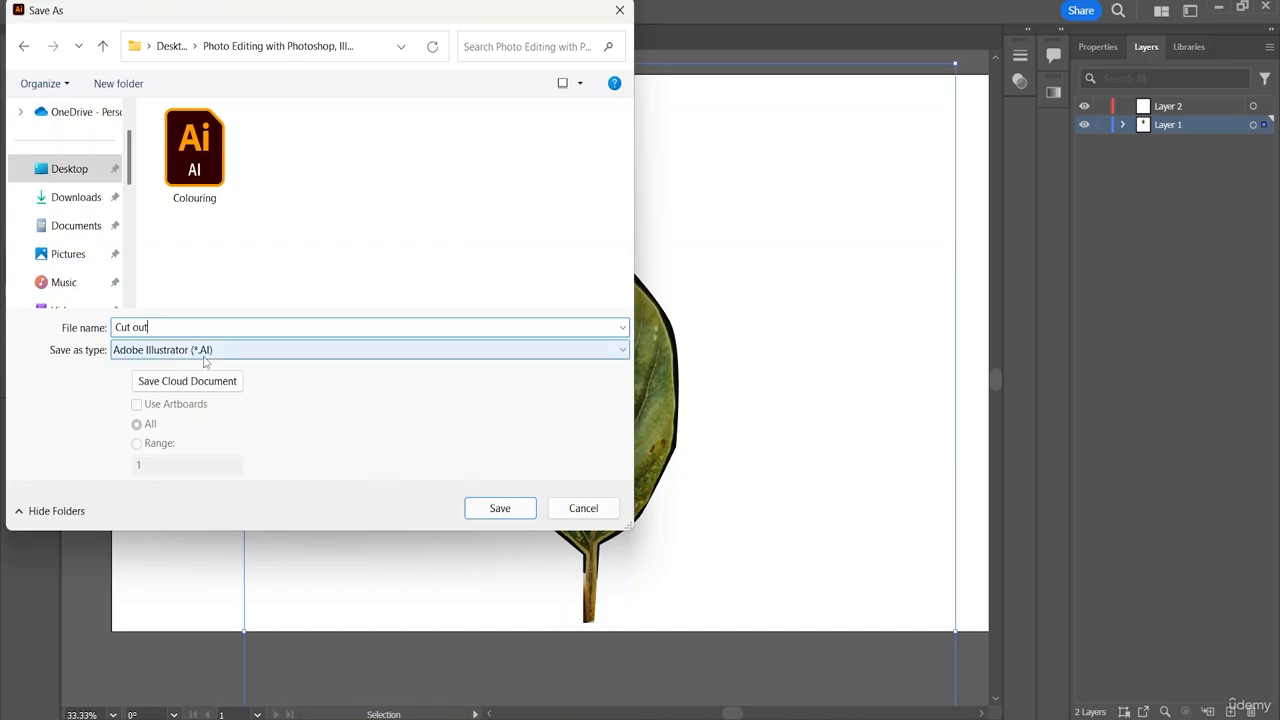
pyautogui.click(483, 353)
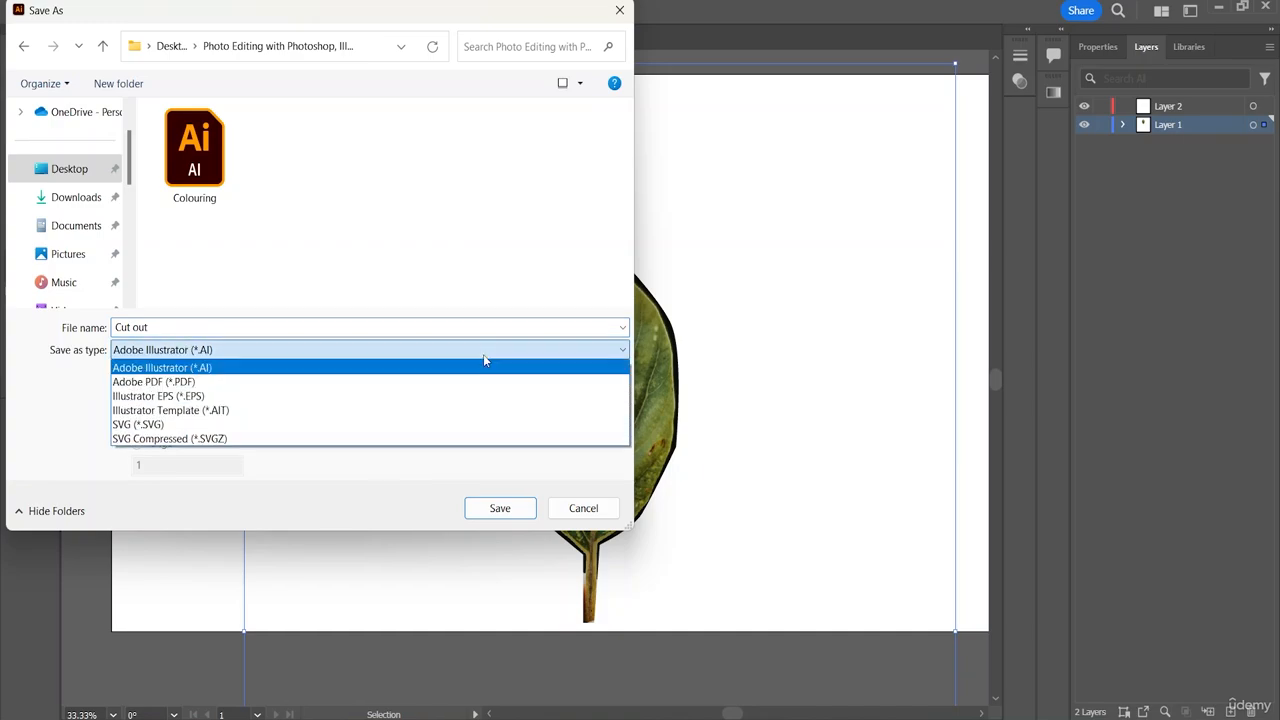
pyautogui.click(243, 368)
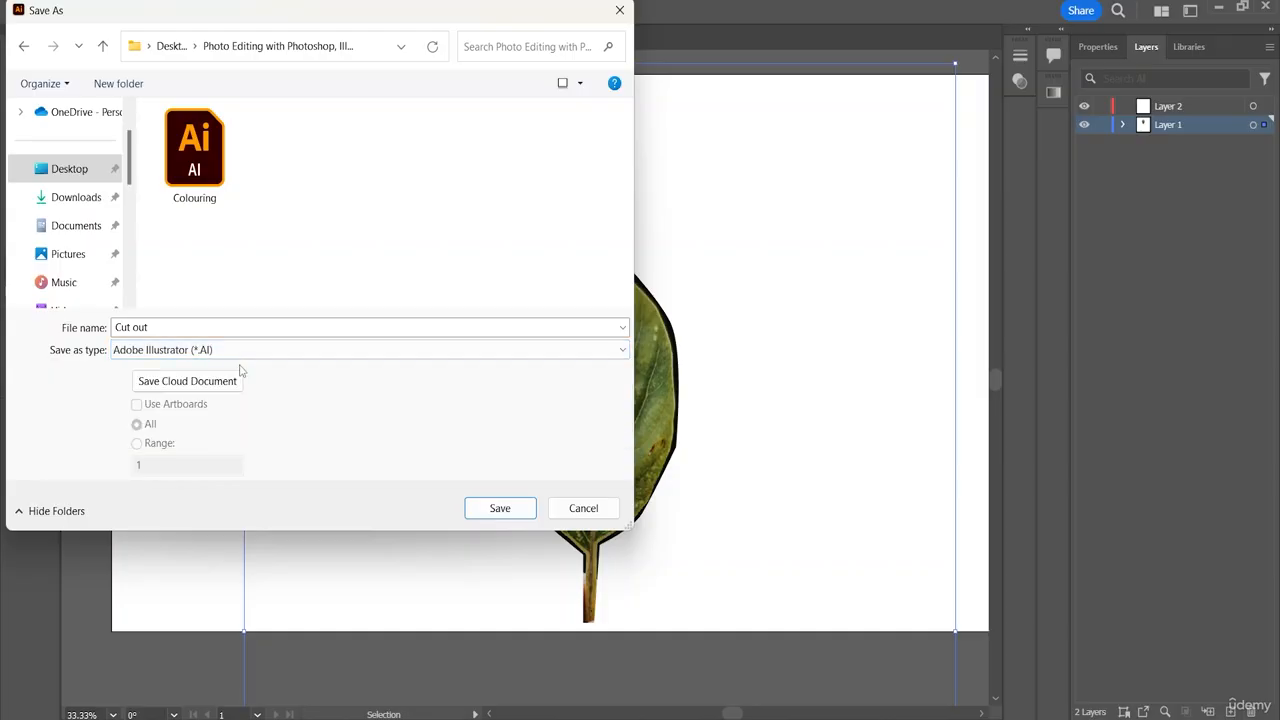
pyautogui.click(500, 508)
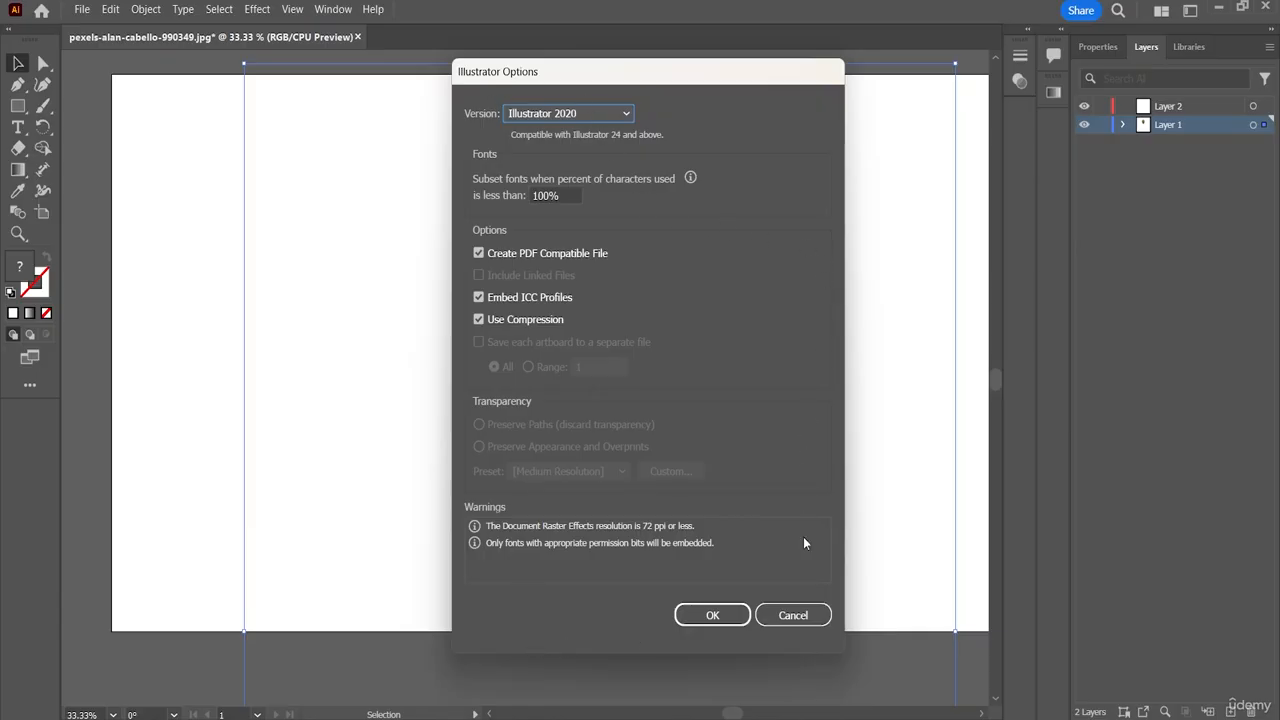
pyautogui.click(700, 615)
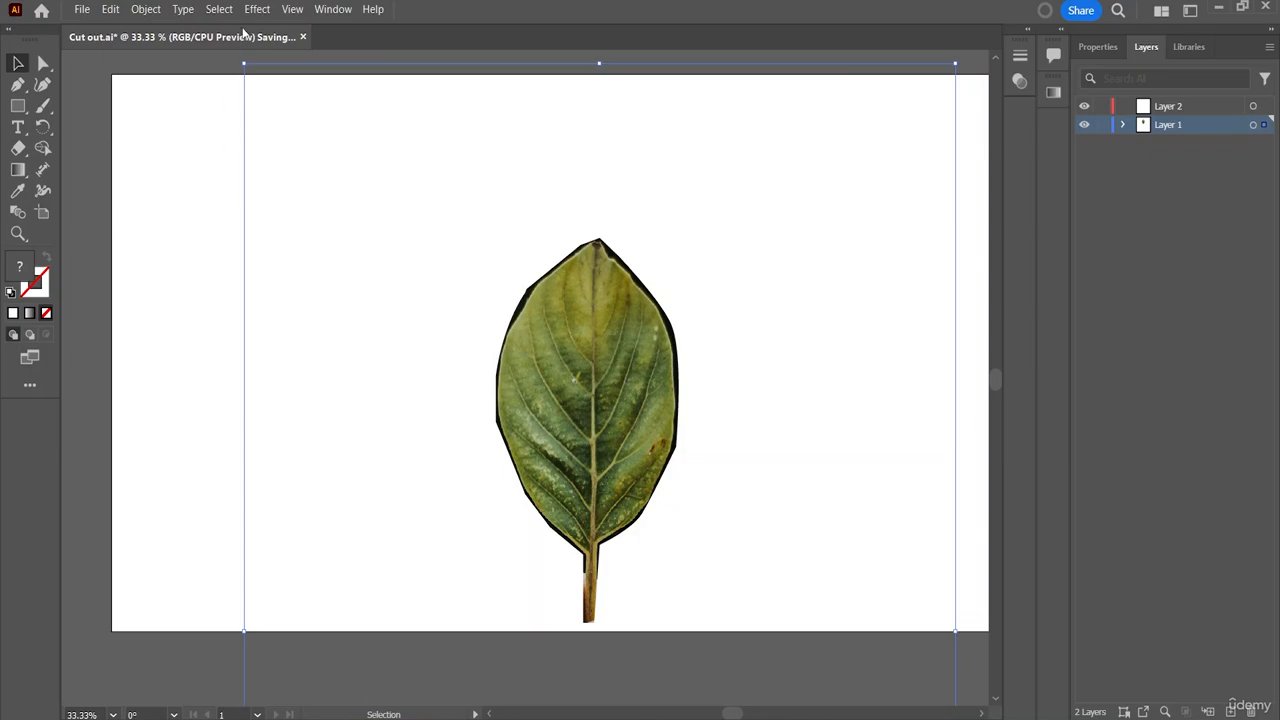